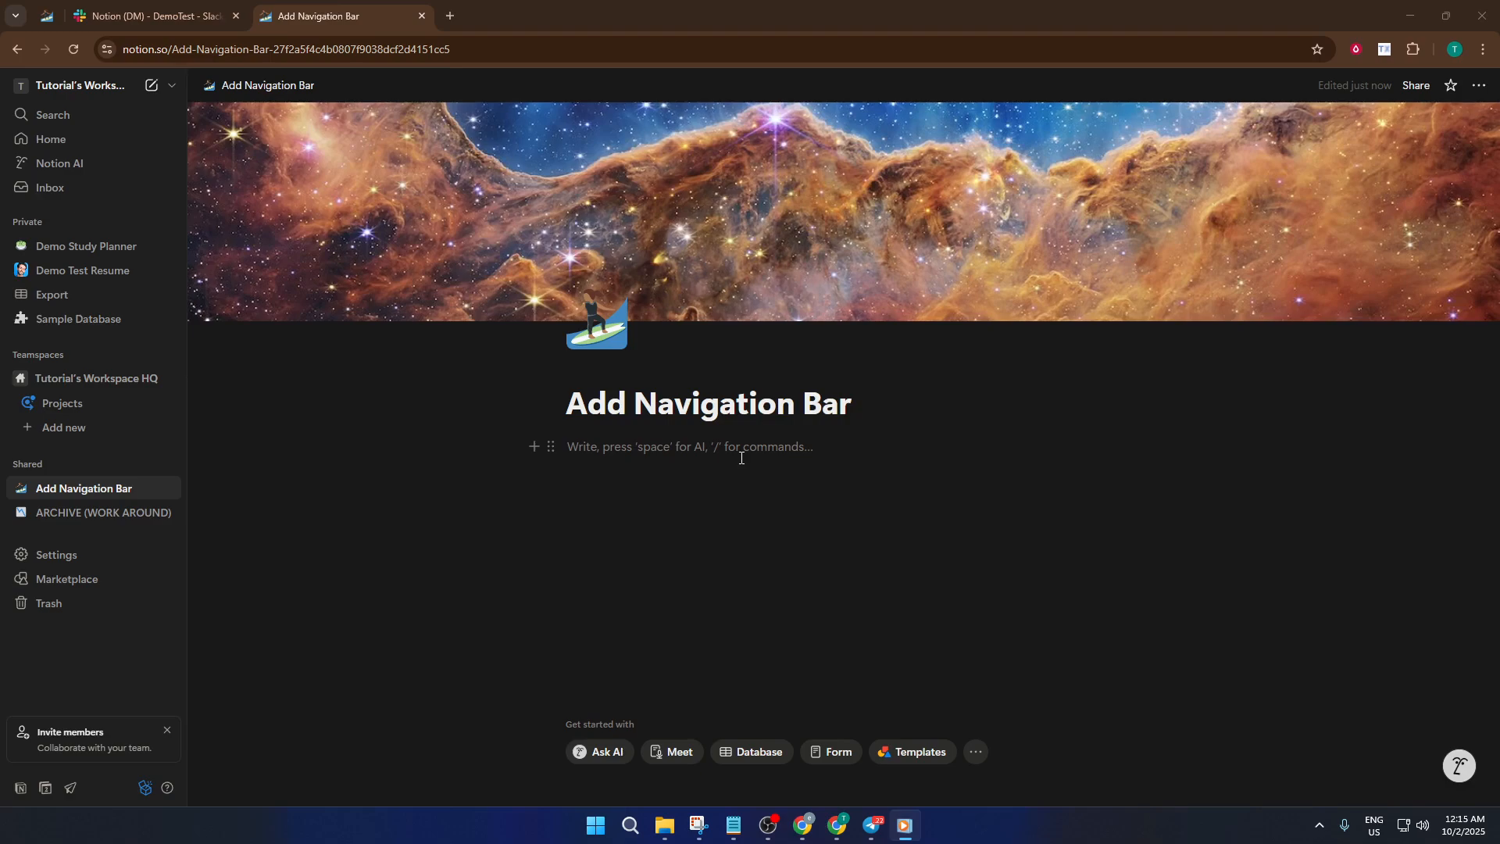
Step: Insert a two-column layout in the empty page body below the title
click(741, 458)
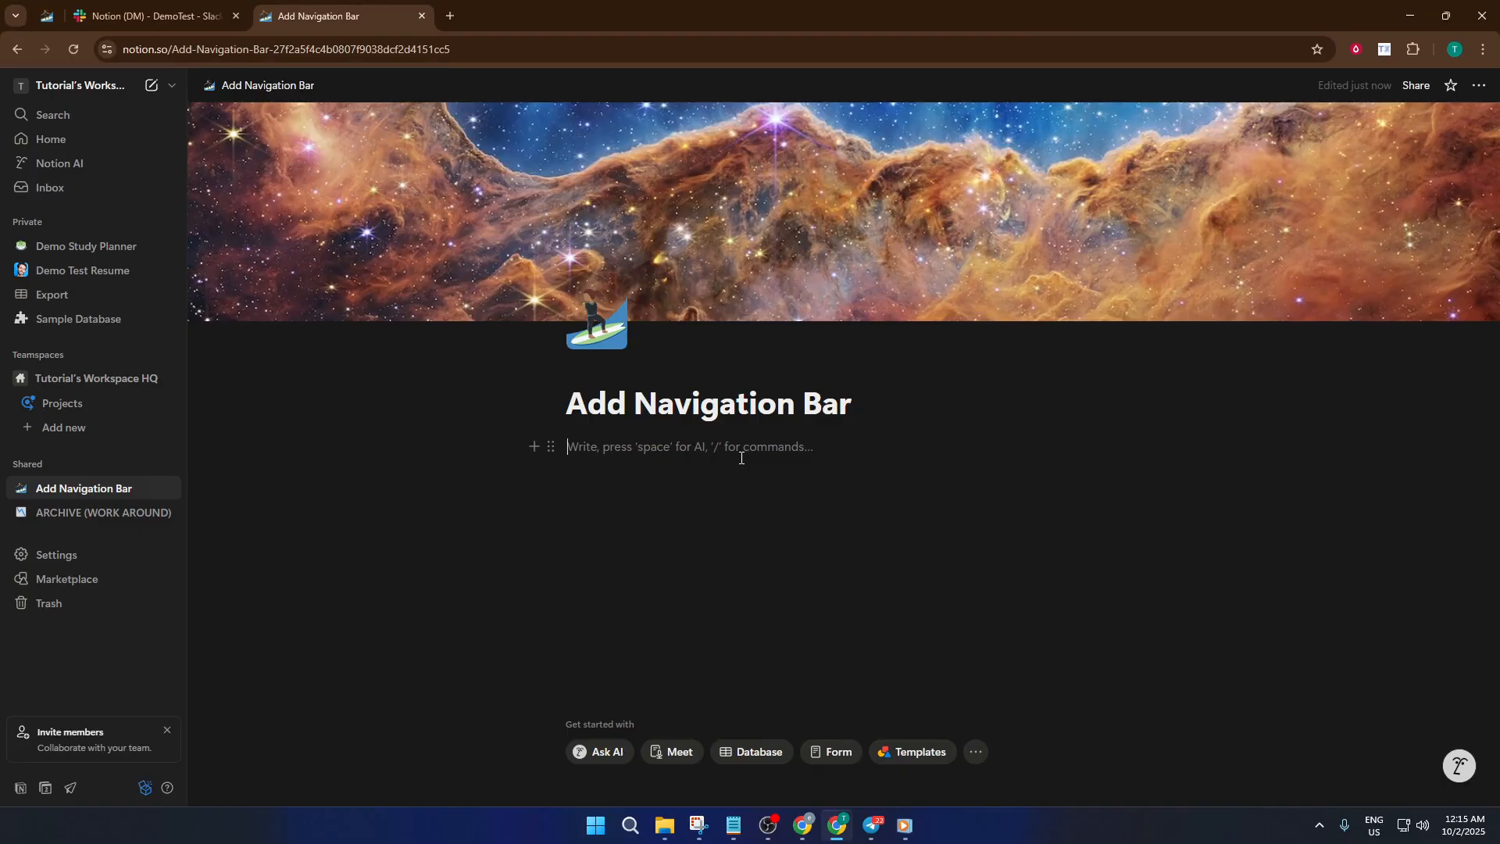
text(/colum)
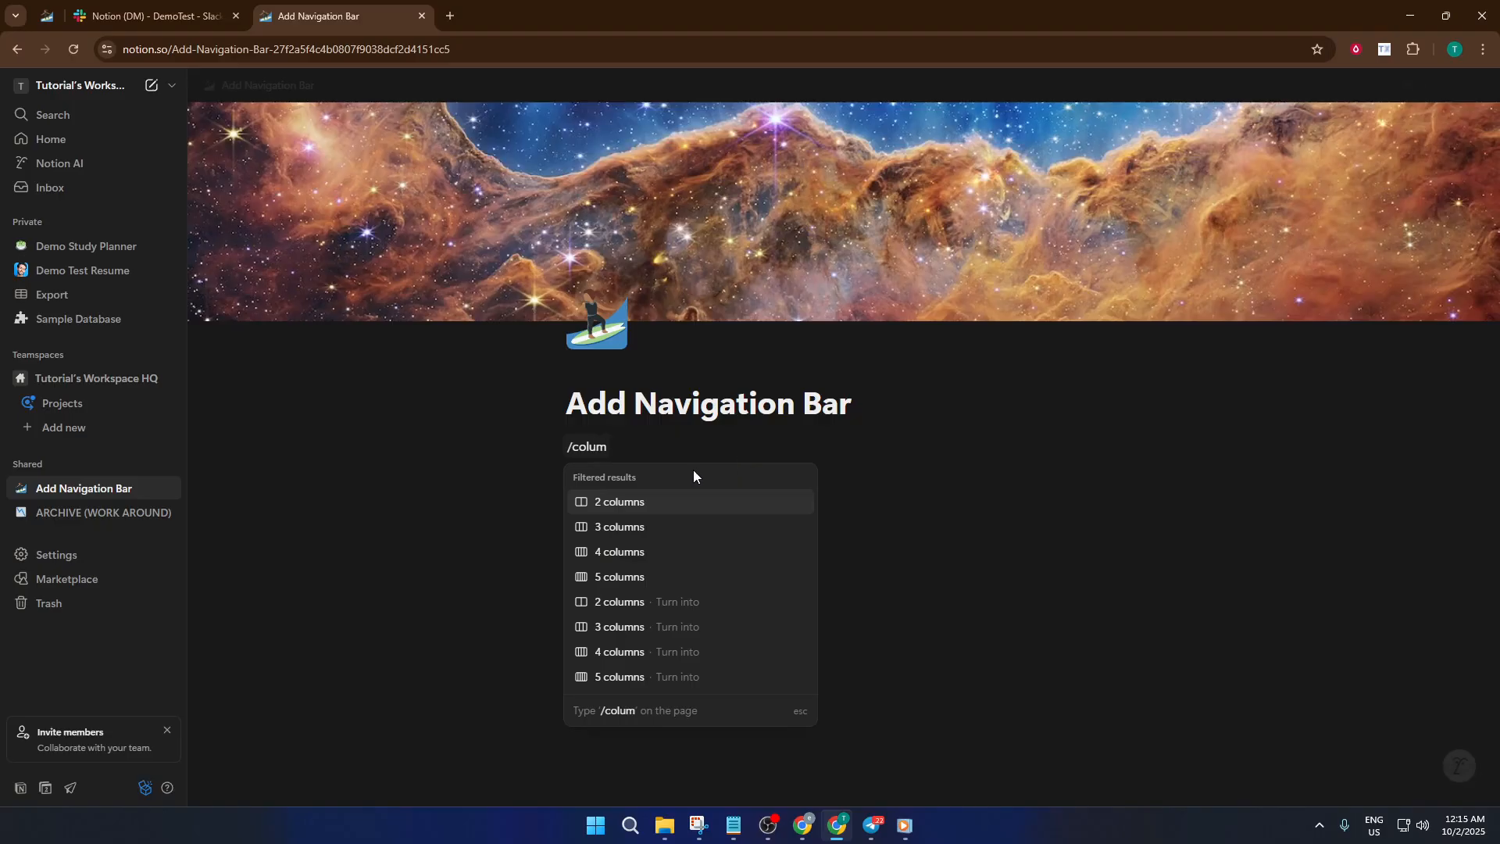
click(617, 501)
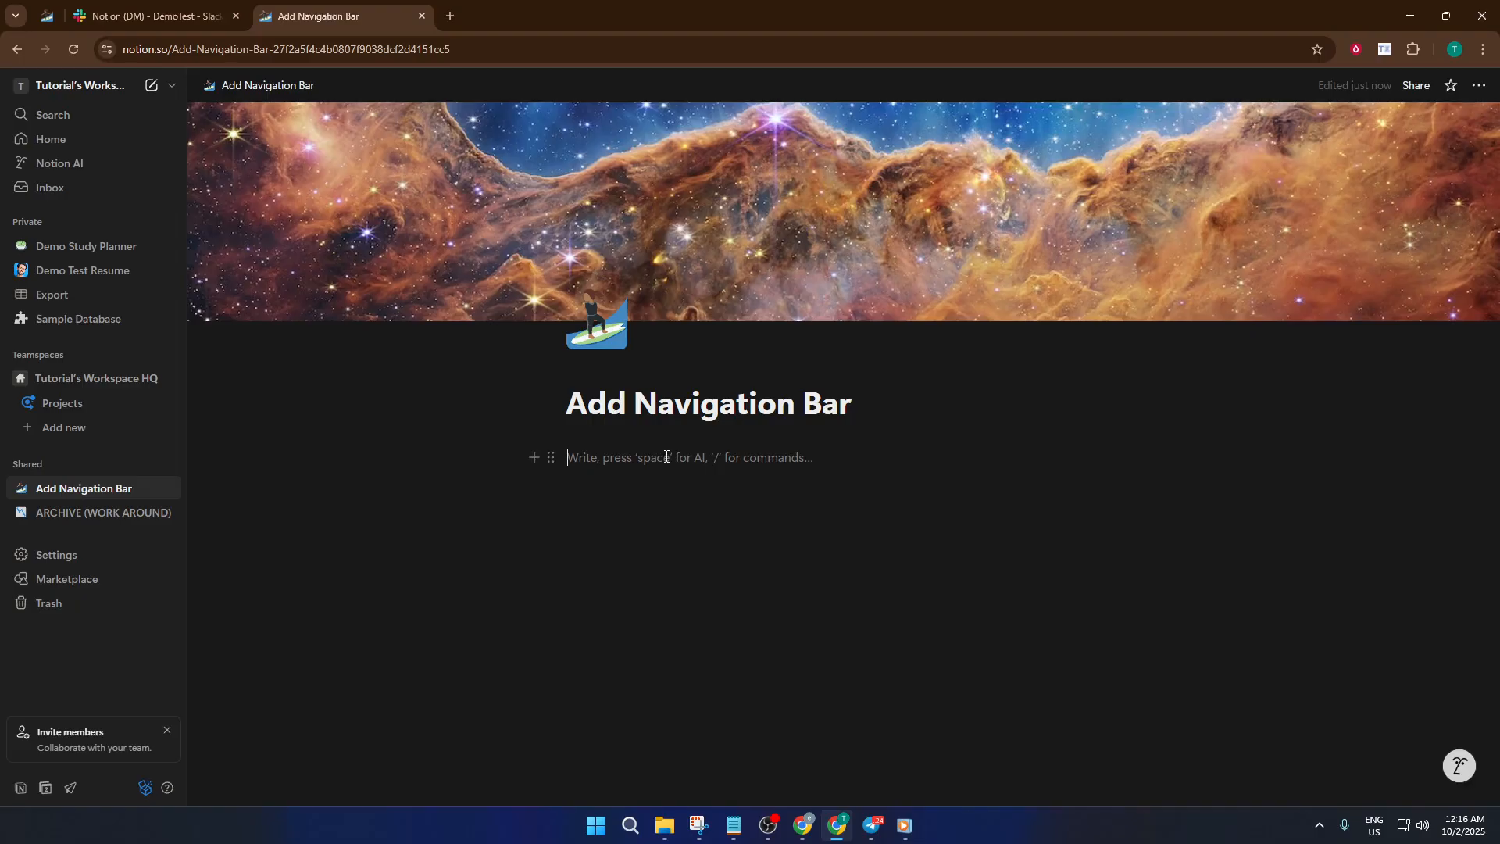
Step: Add a toggle list titled "Navigation Bar" in the first column
text(/)
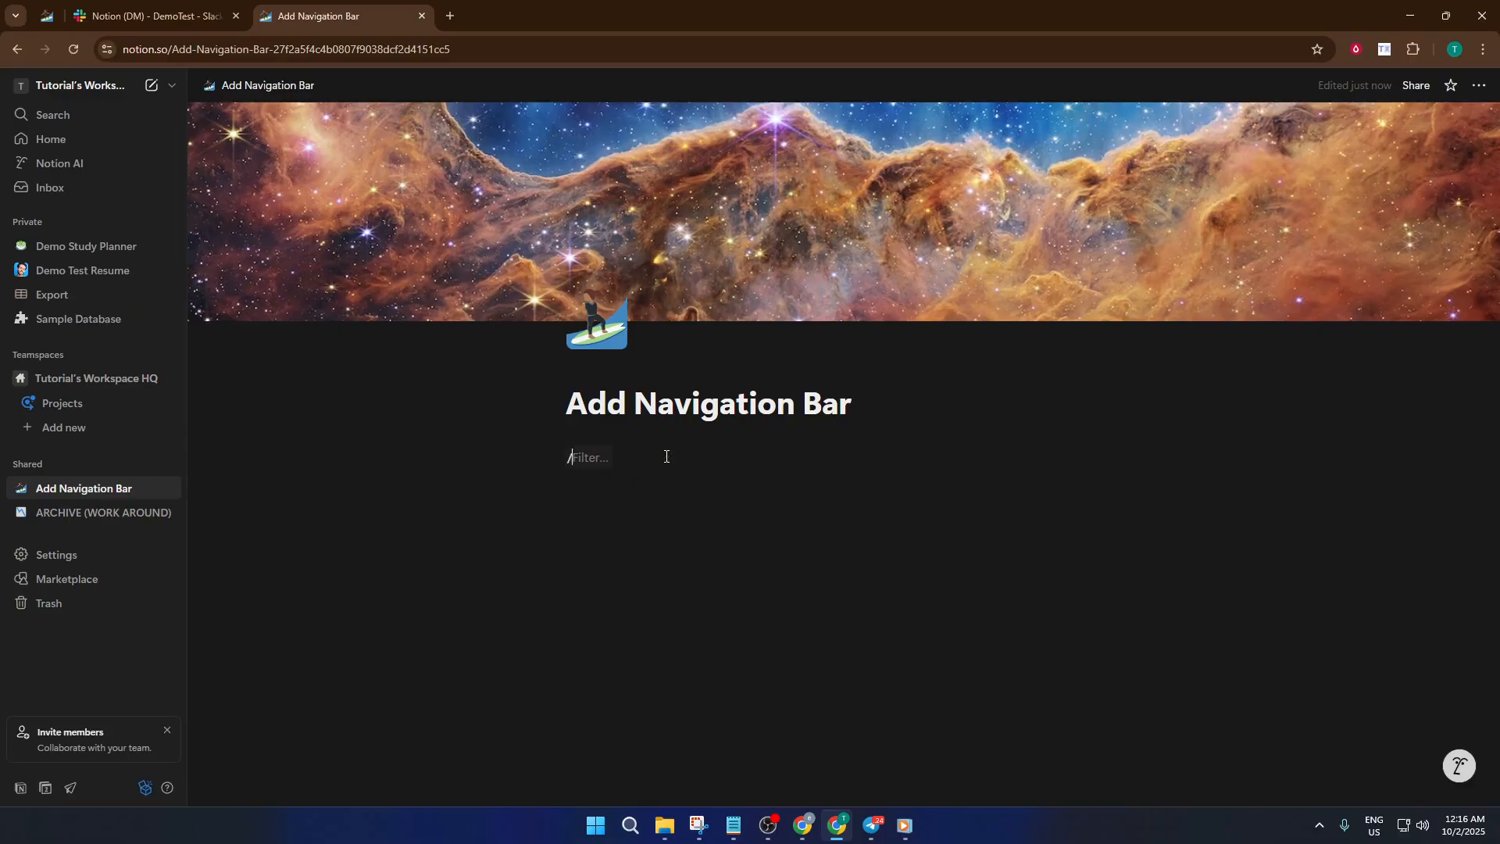
text(togg)
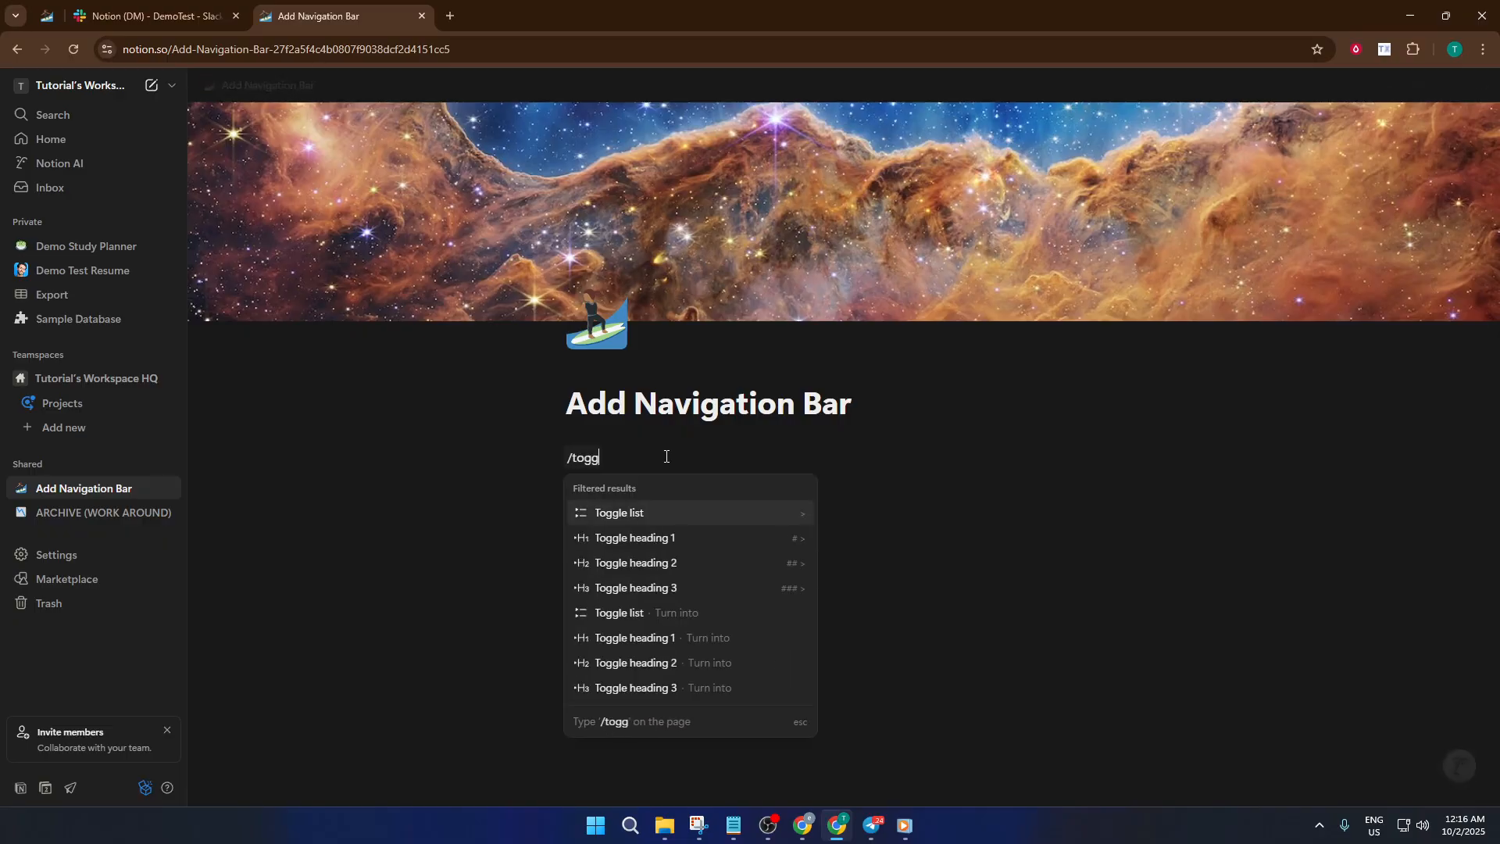
key(Return)
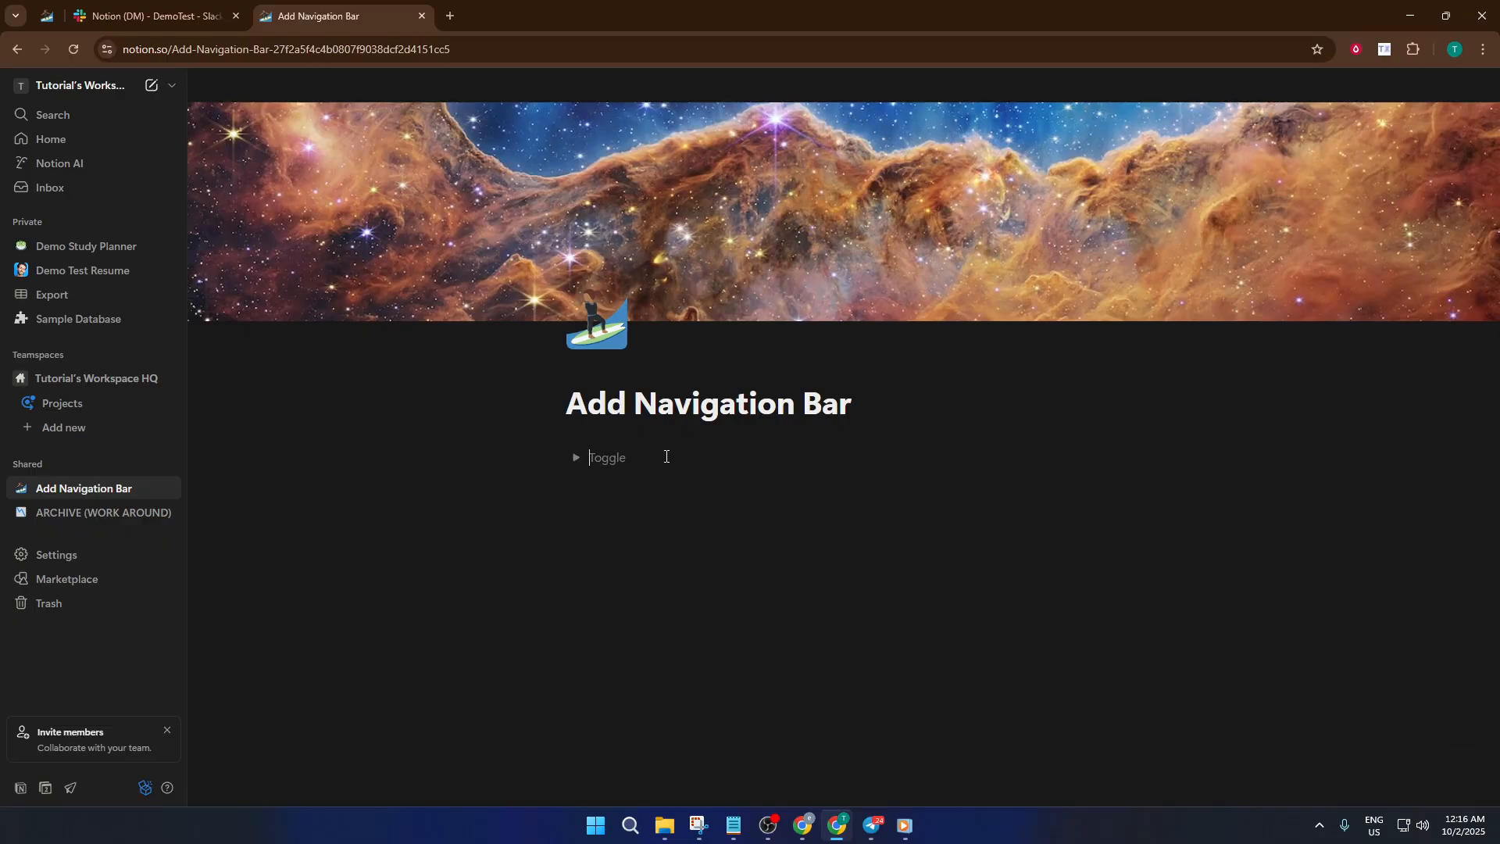
text(Navia)
text(ation Bar)
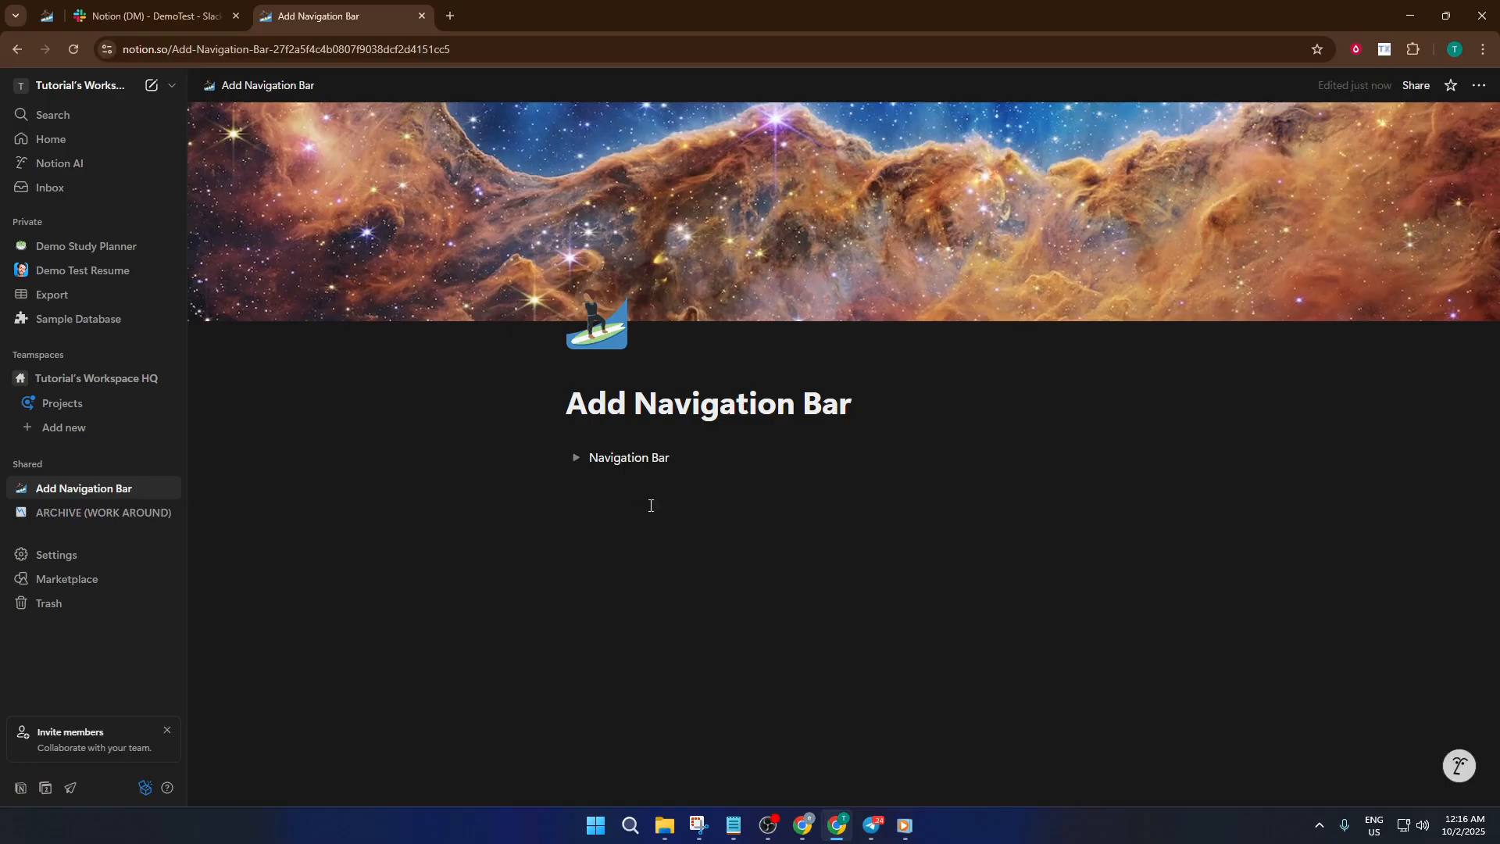
click(651, 463)
click(693, 460)
Step: Add two nested toggles named "Home" and "Products" inside the Navigation Bar toggle, leaving it expanded
click(576, 459)
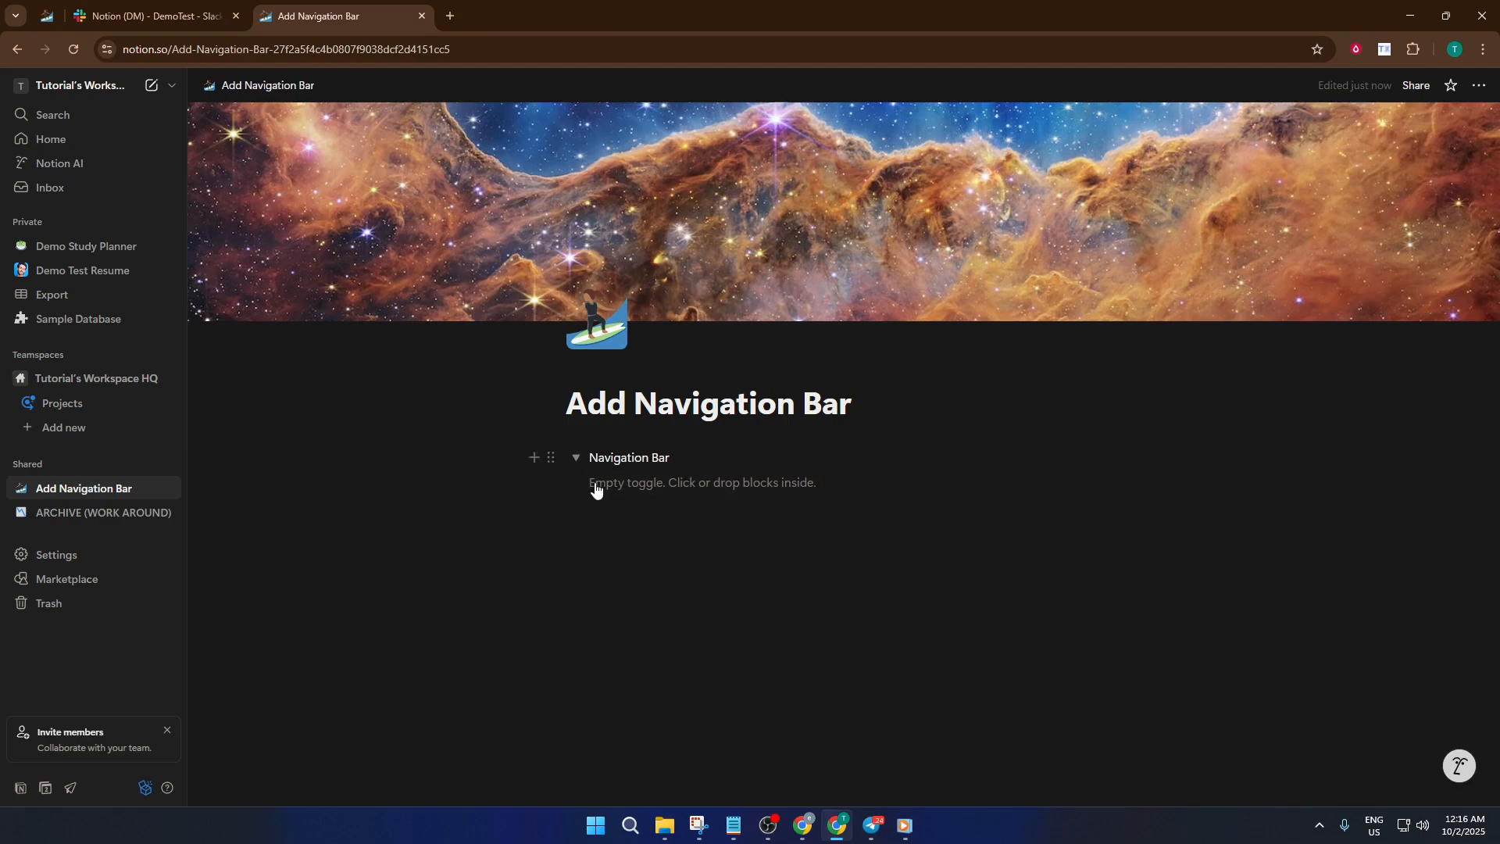
click(631, 484)
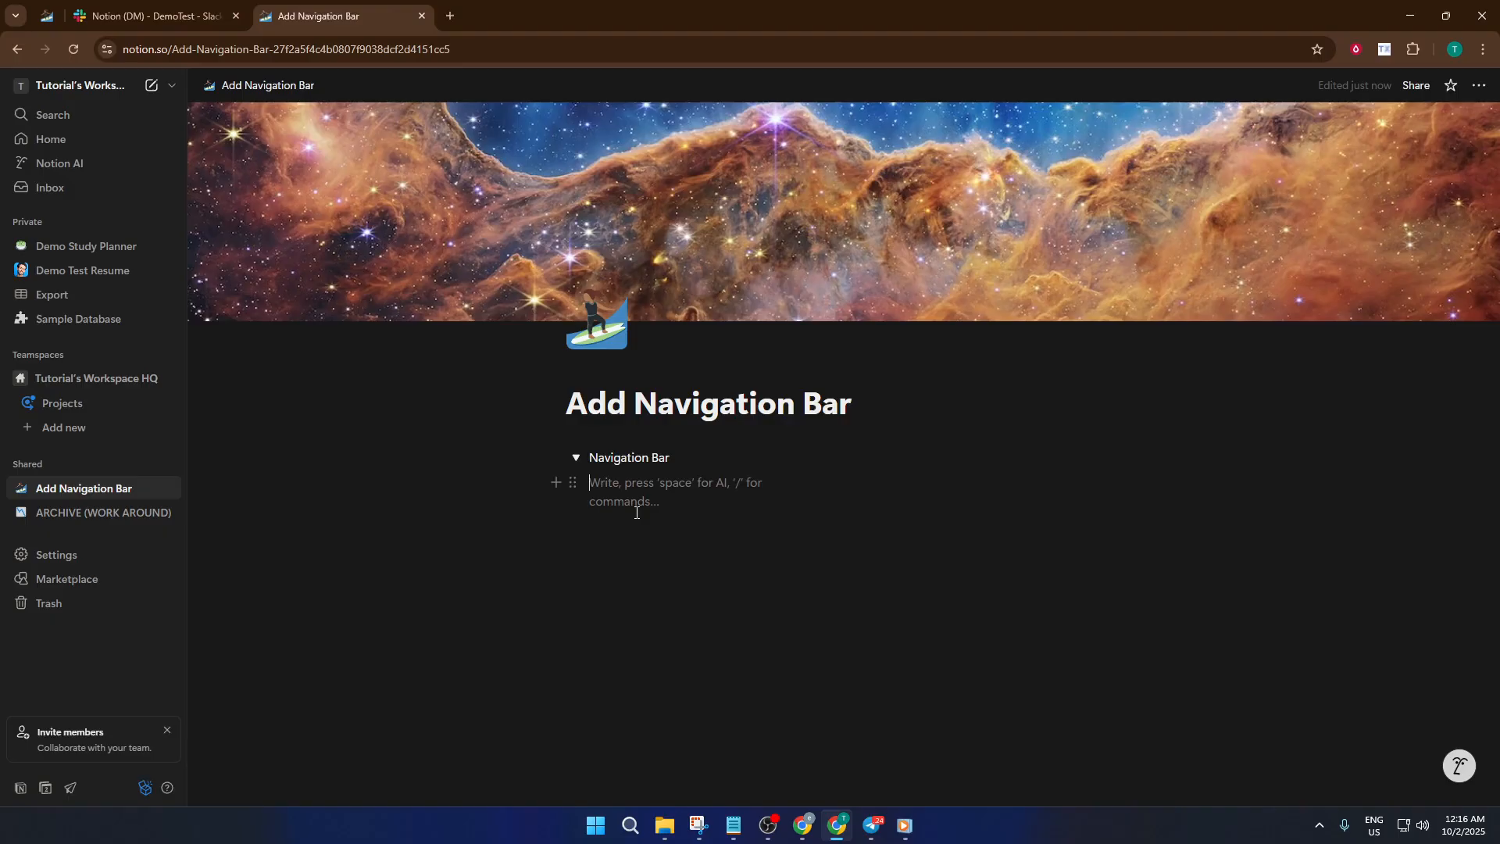
text(/toggle)
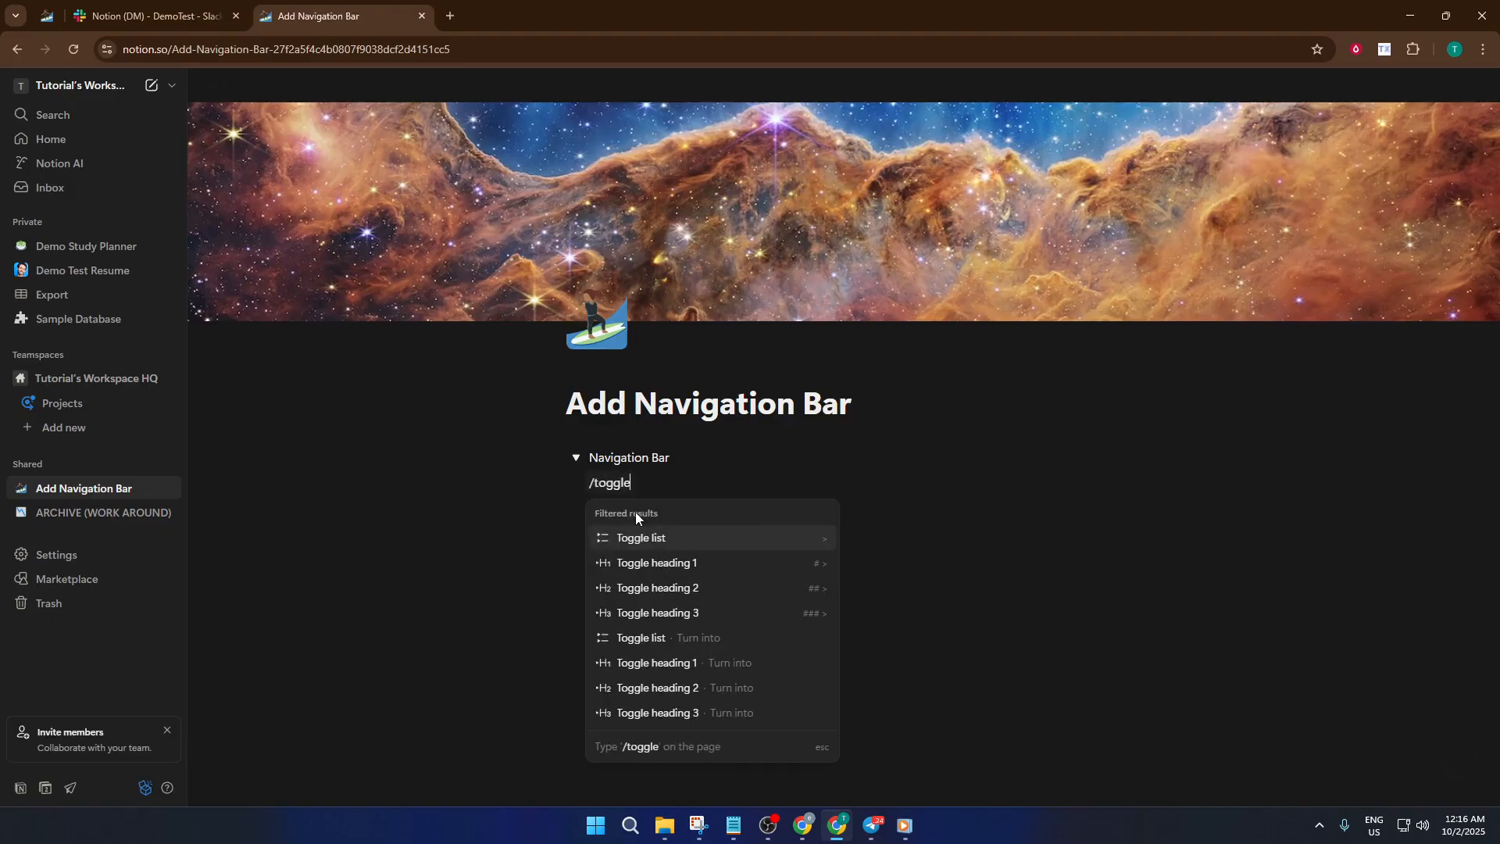
key(Return)
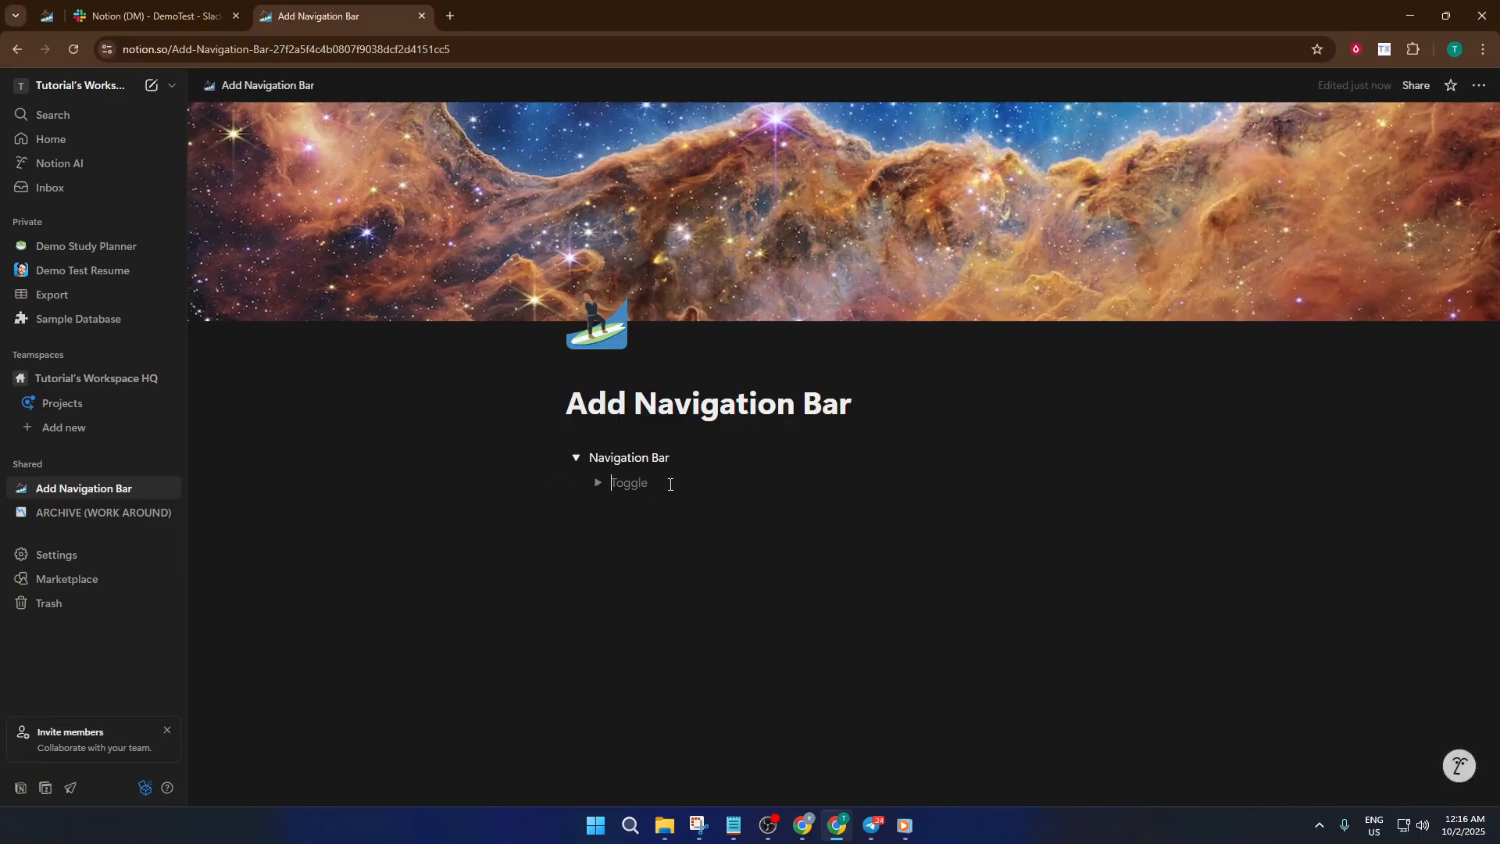
text(Home)
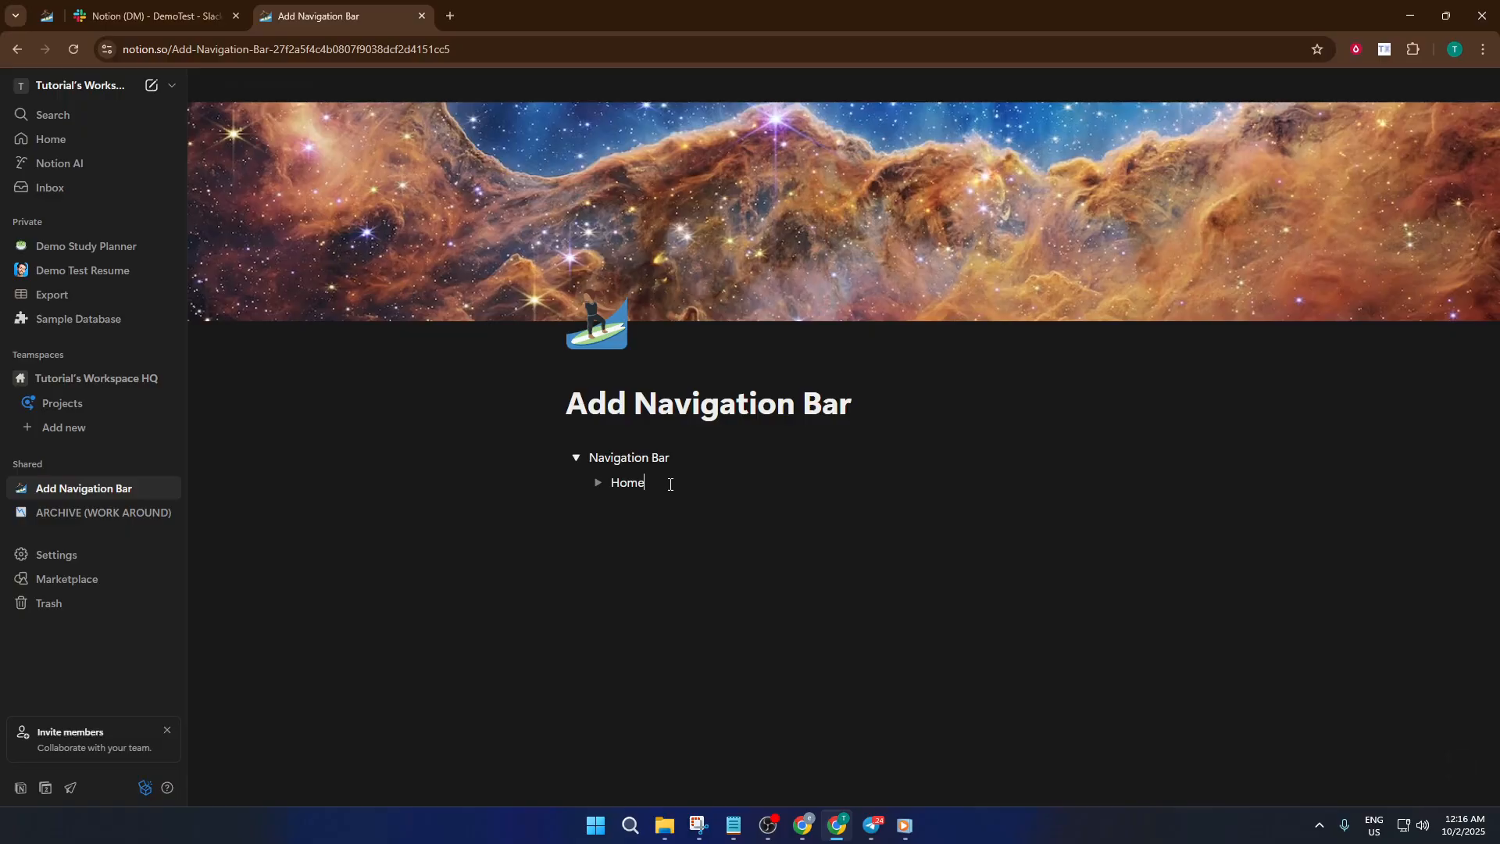
key(Return)
text(Products)
click(576, 458)
click(576, 458)
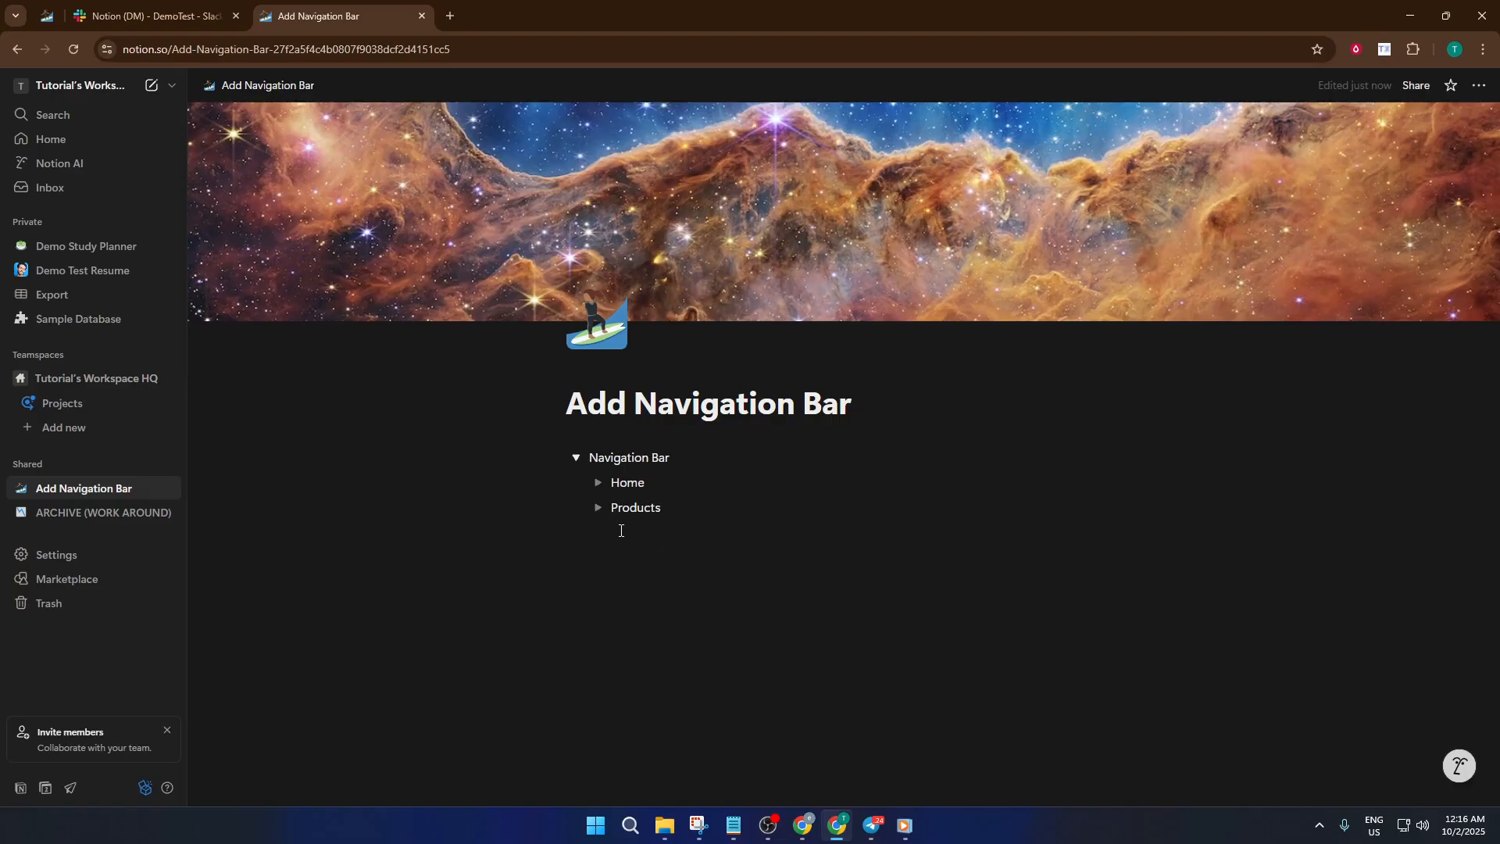
Step: Expand the Home toggle and start an empty block inside it
click(600, 484)
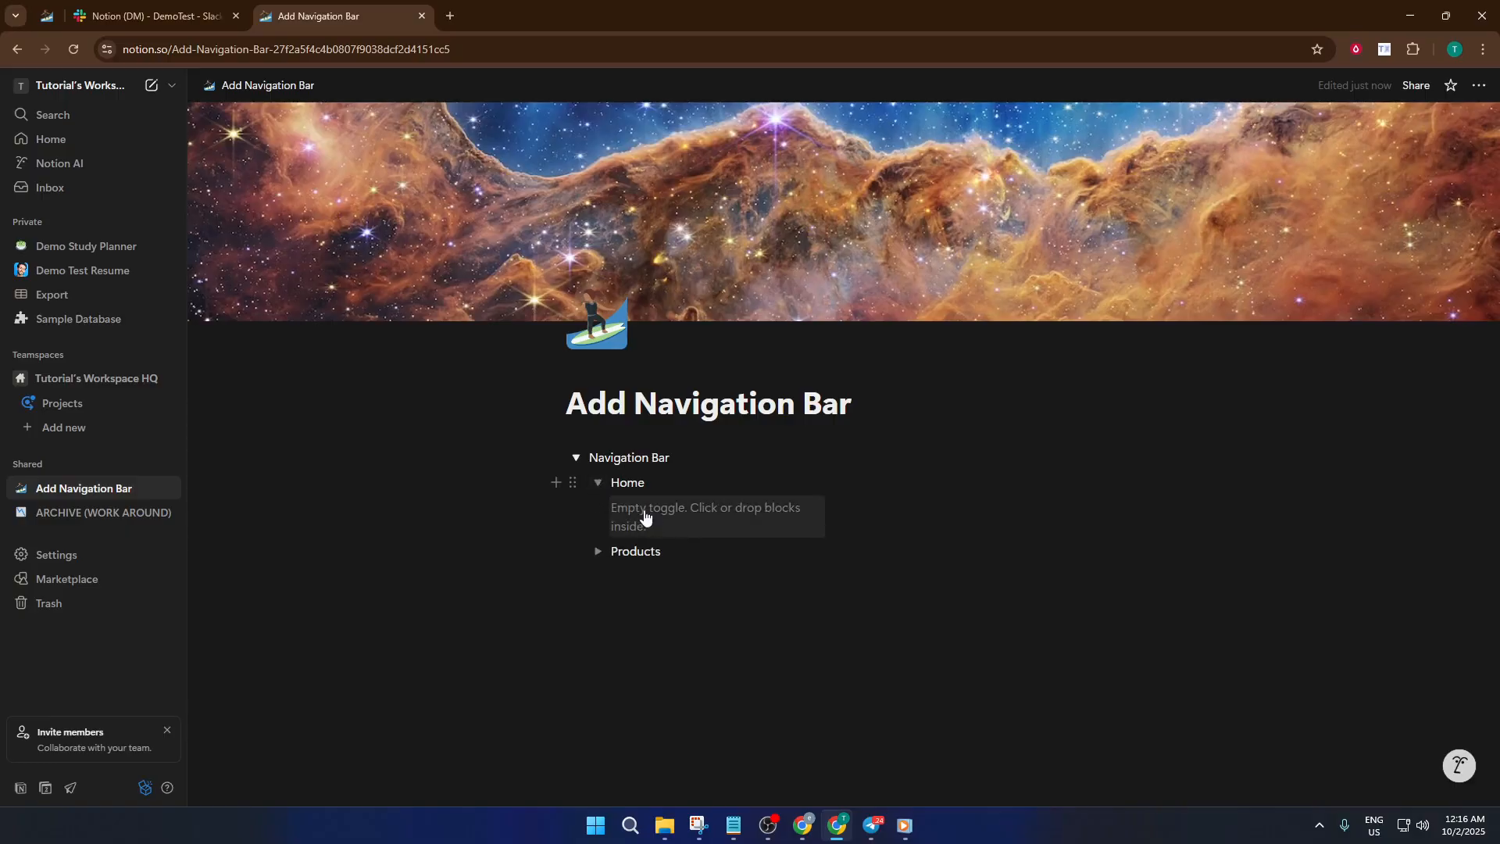
click(675, 515)
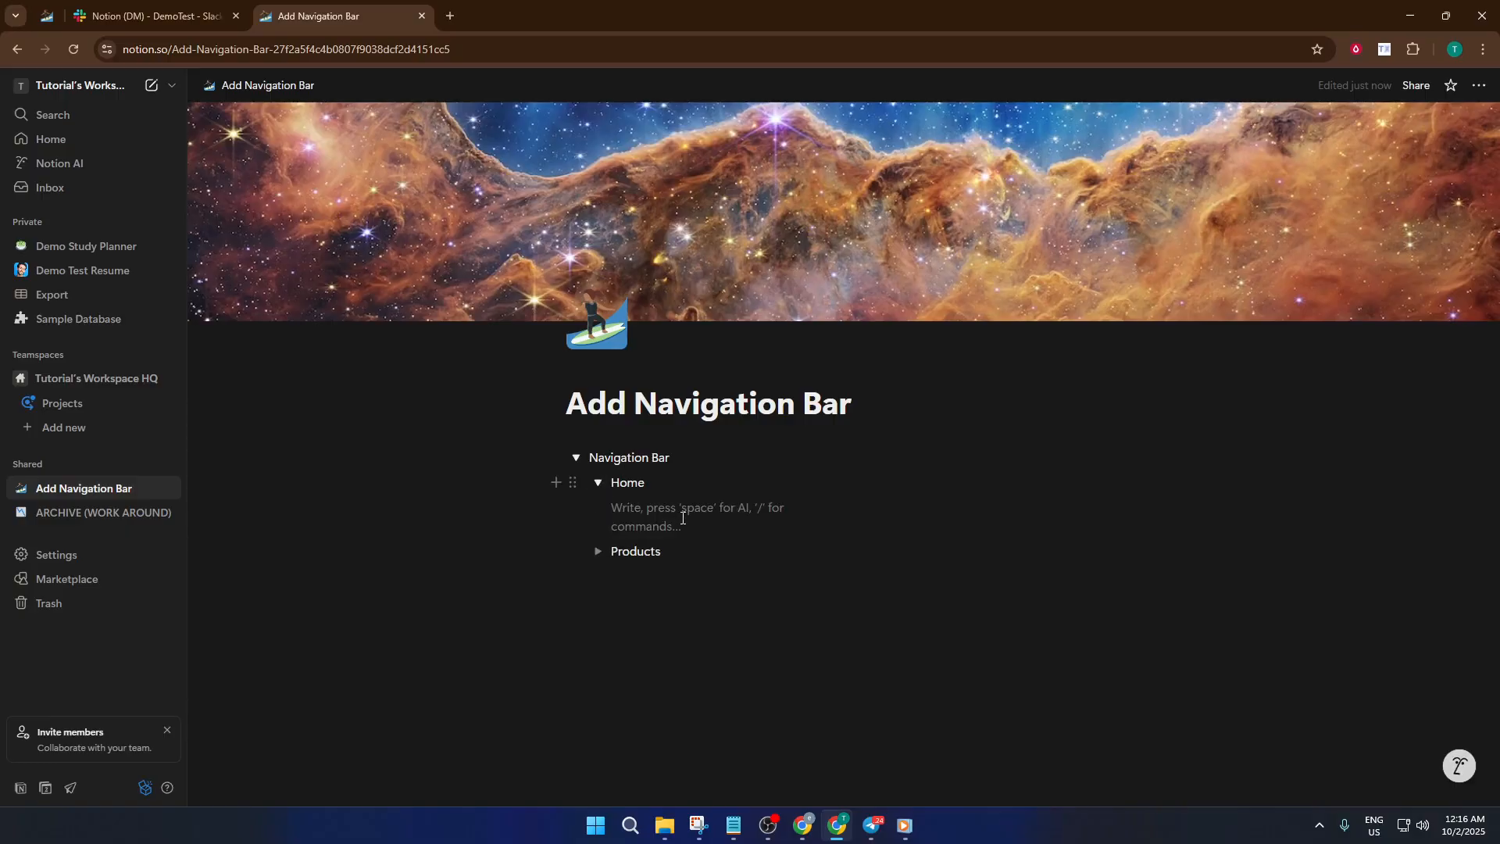
text(About)
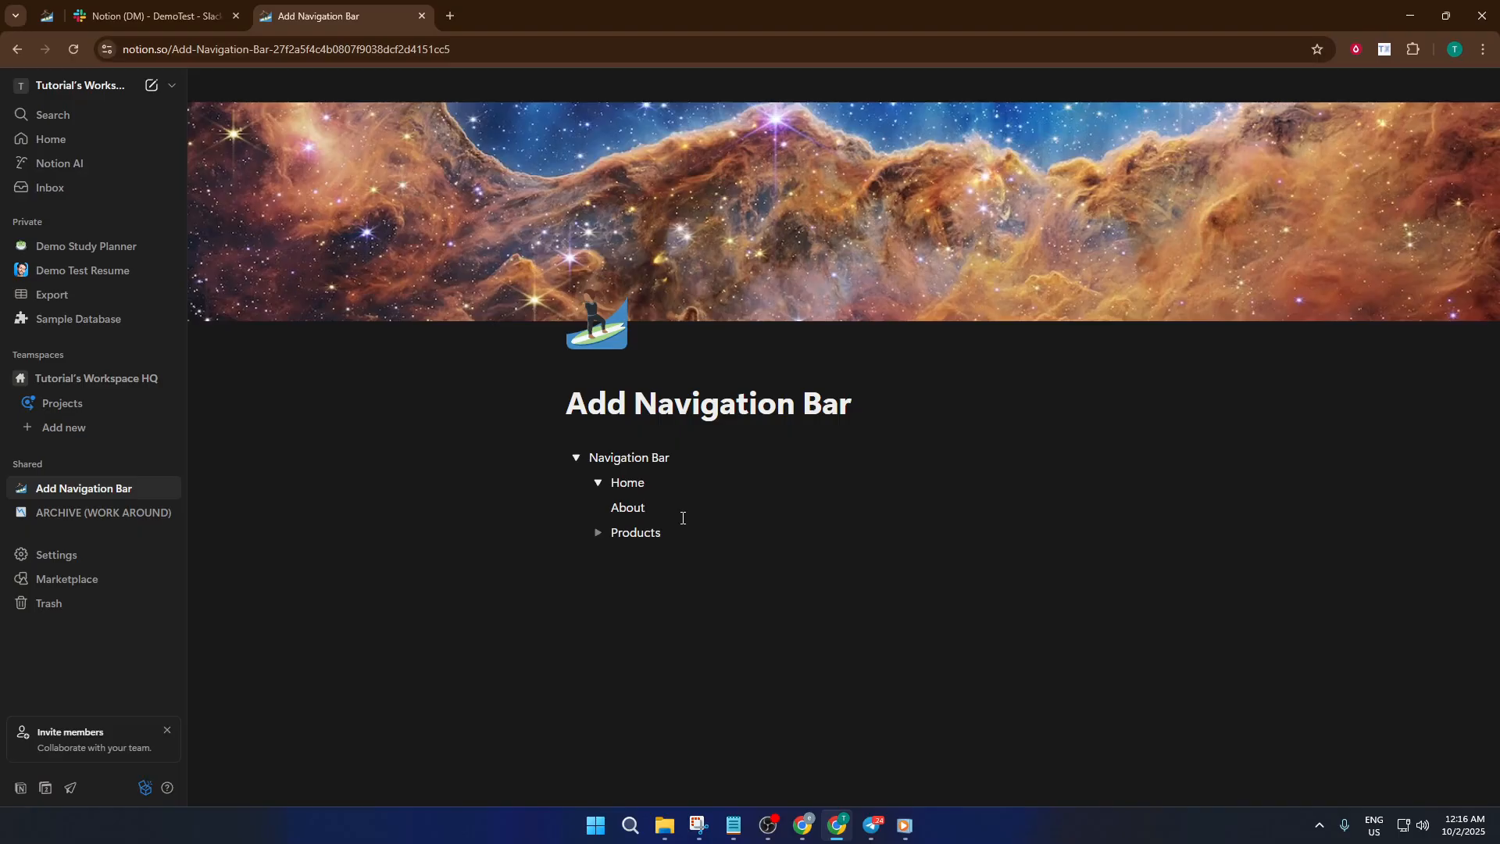
key(BackSpace)
key(BackSpace)
key(BackSpace)
key(BackSpace)
key(BackSpace)
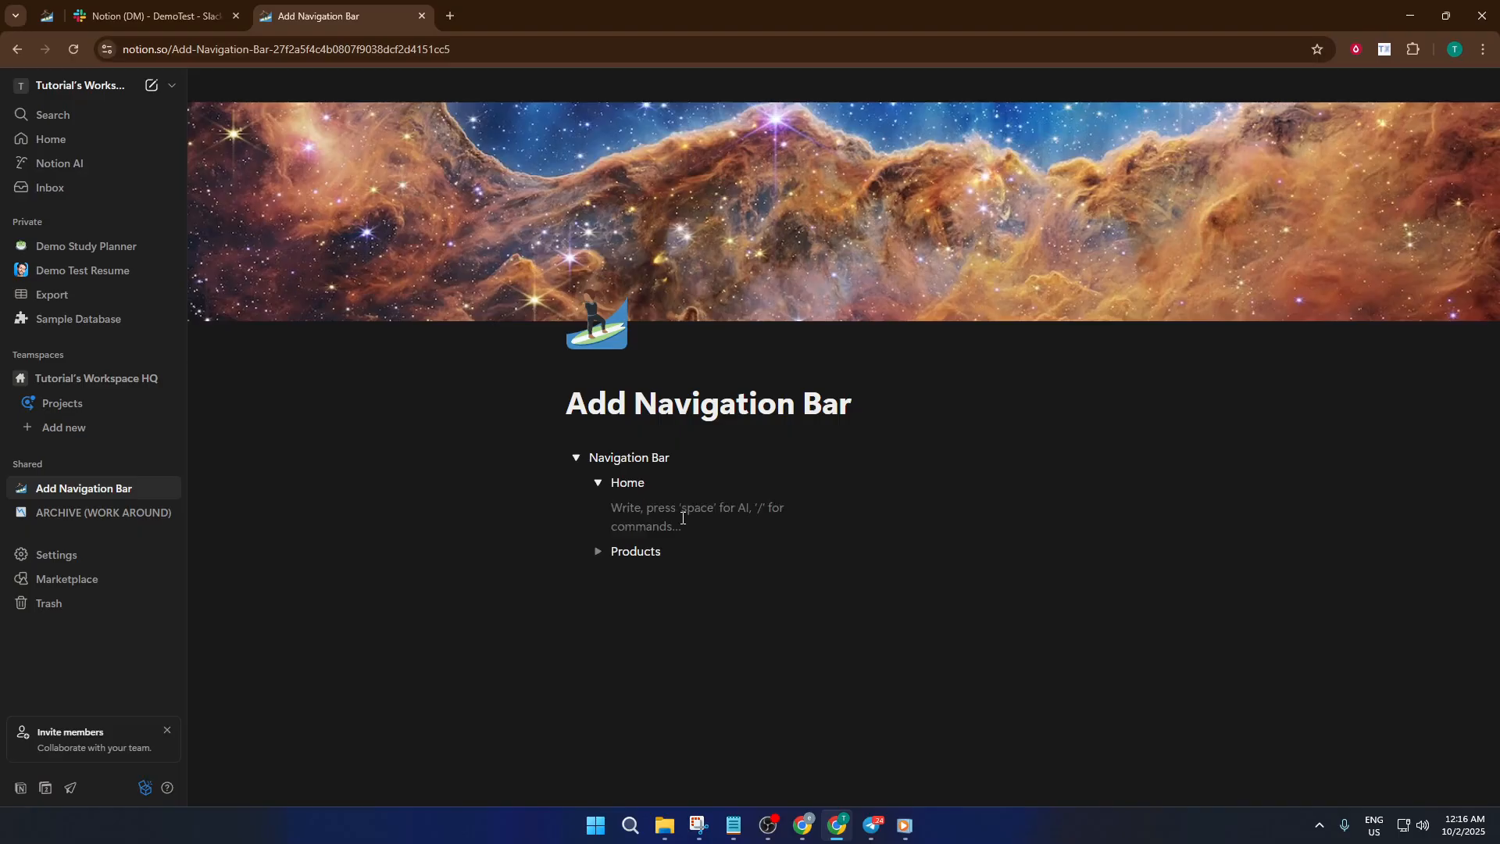
Step: Create a subpage titled "About" inside the Home toggle and return to the Add Navigation Bar page
text(/pa)
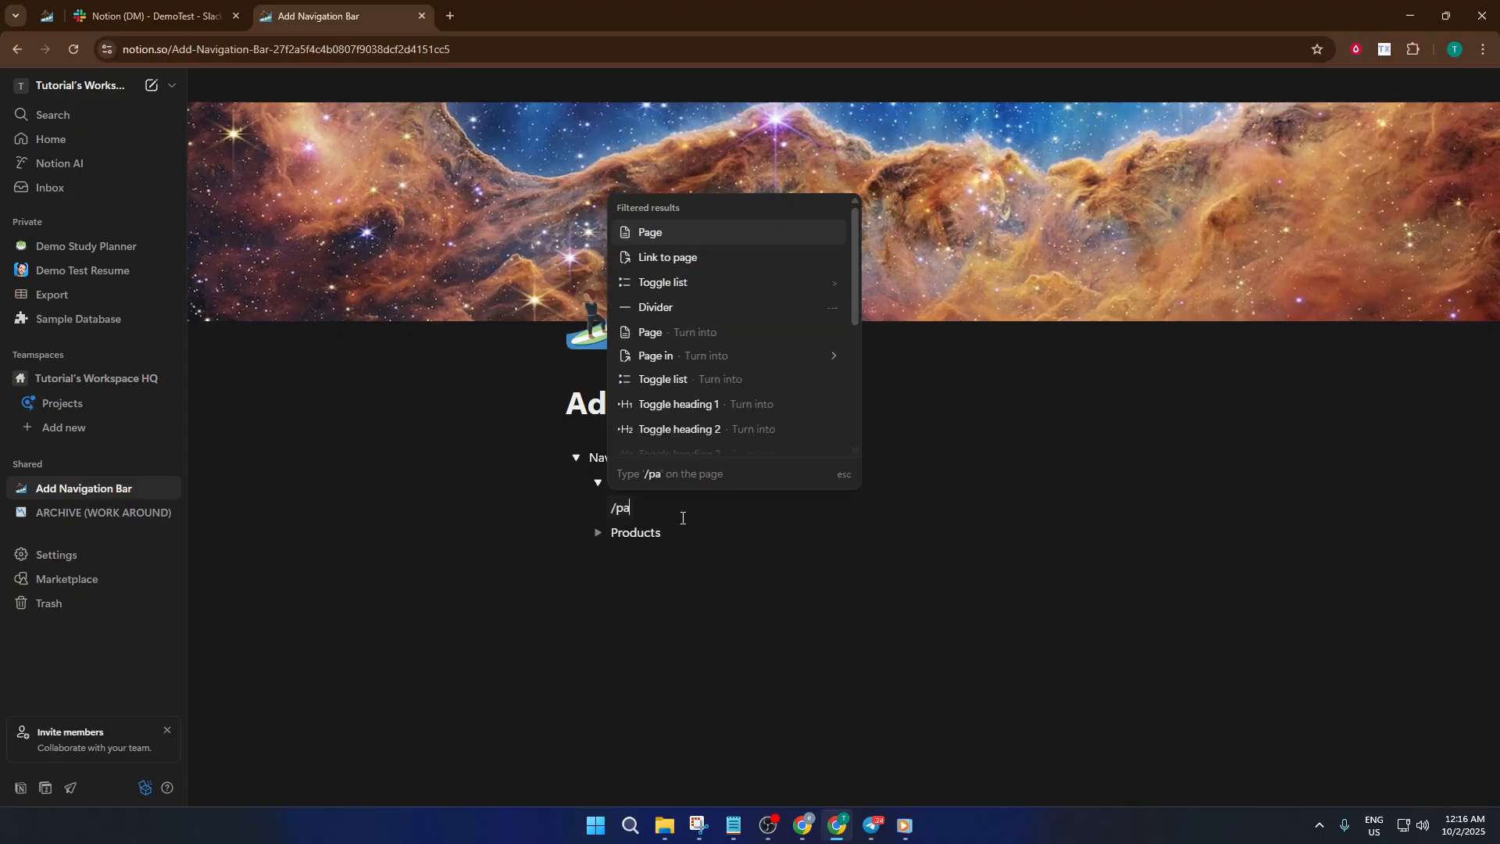
key(Return)
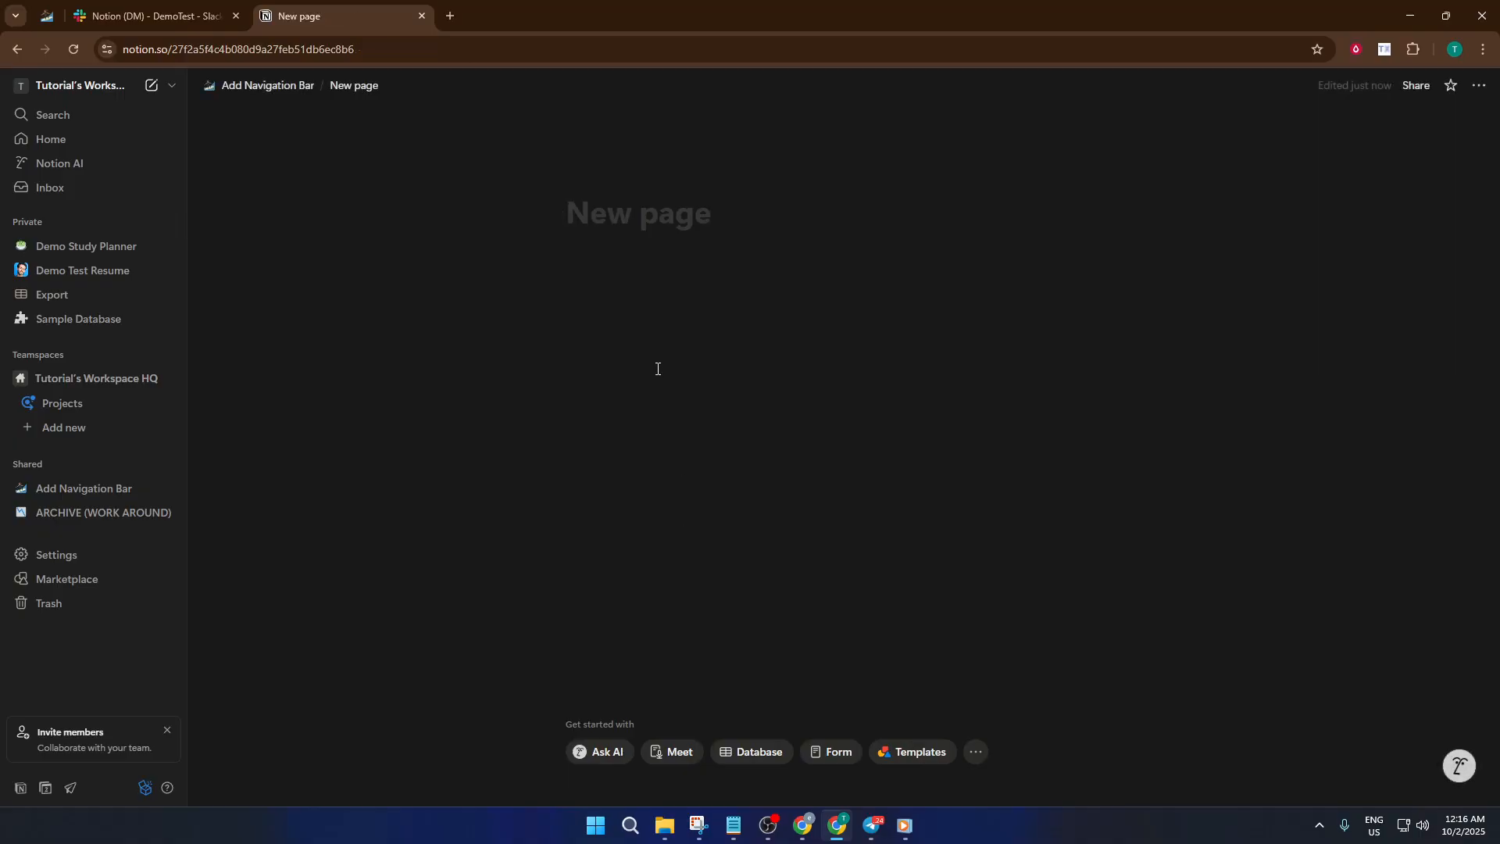
text(About)
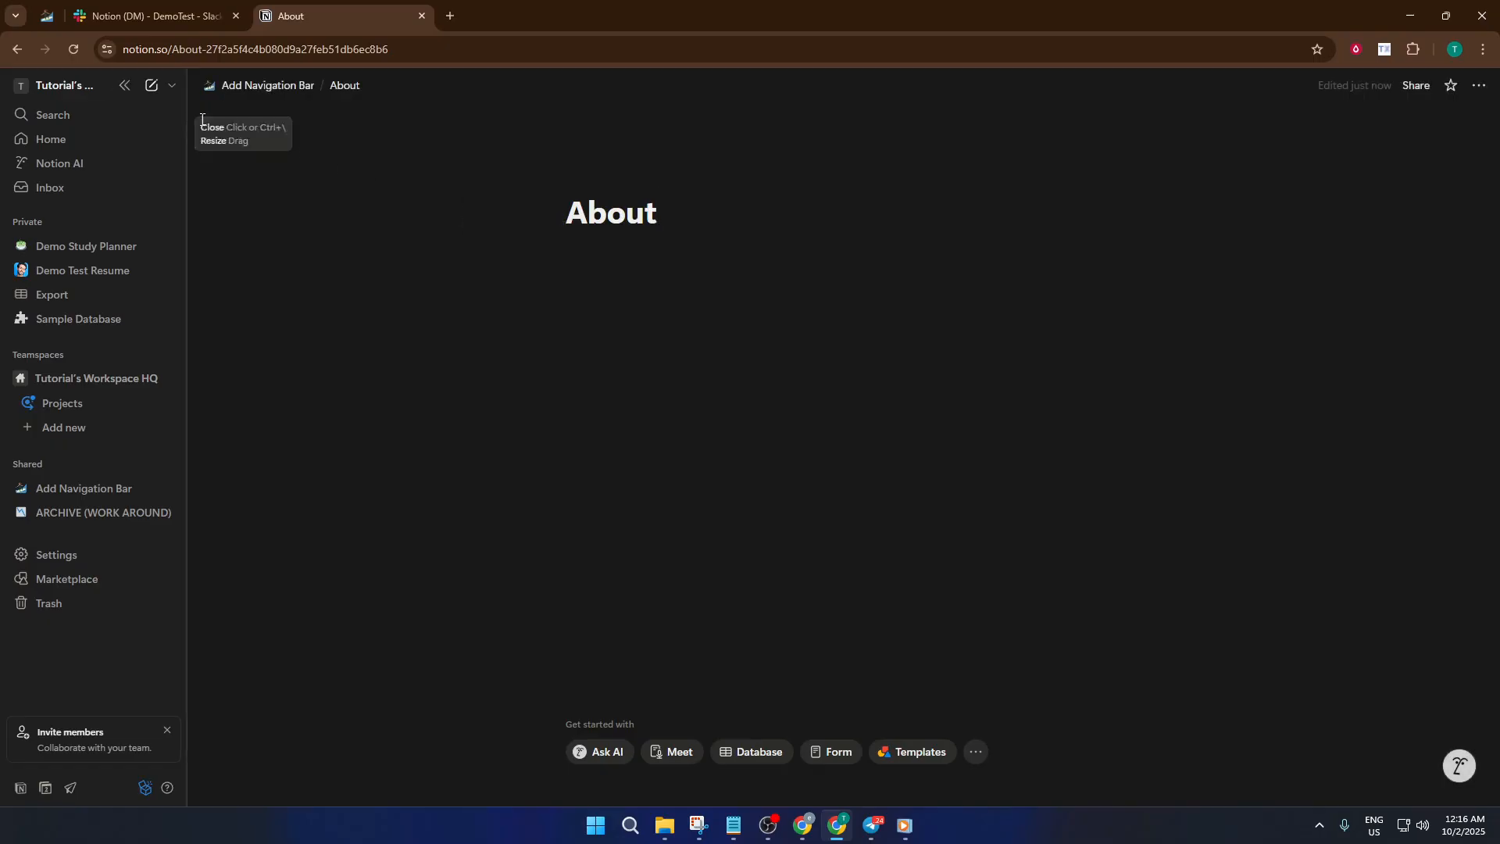
click(263, 92)
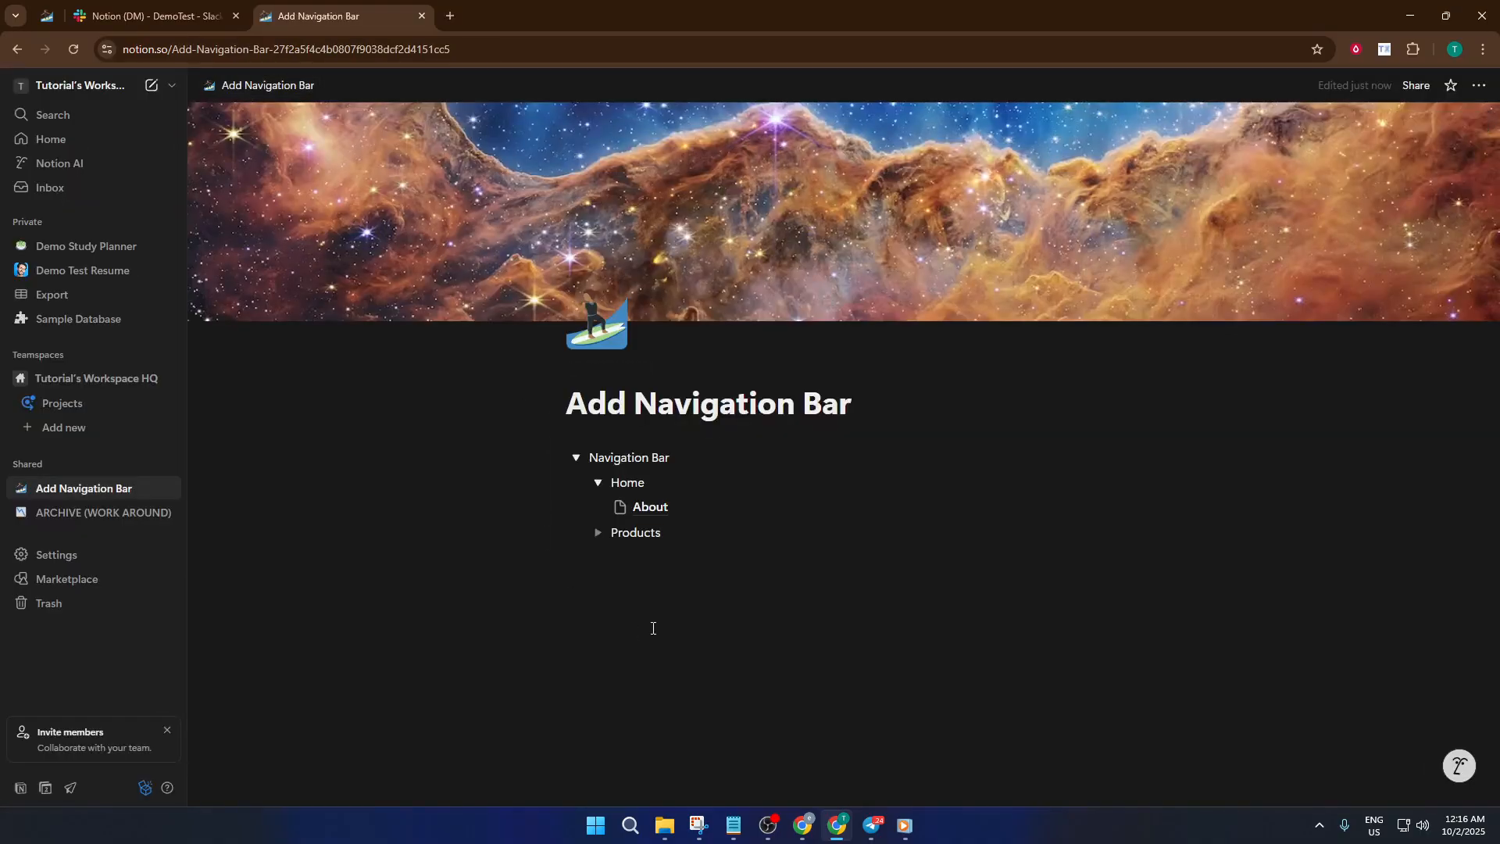
Step: Check the navigation by opening the About page from the Home toggle, collapsing and expanding Home, and returning to the parent page
click(681, 514)
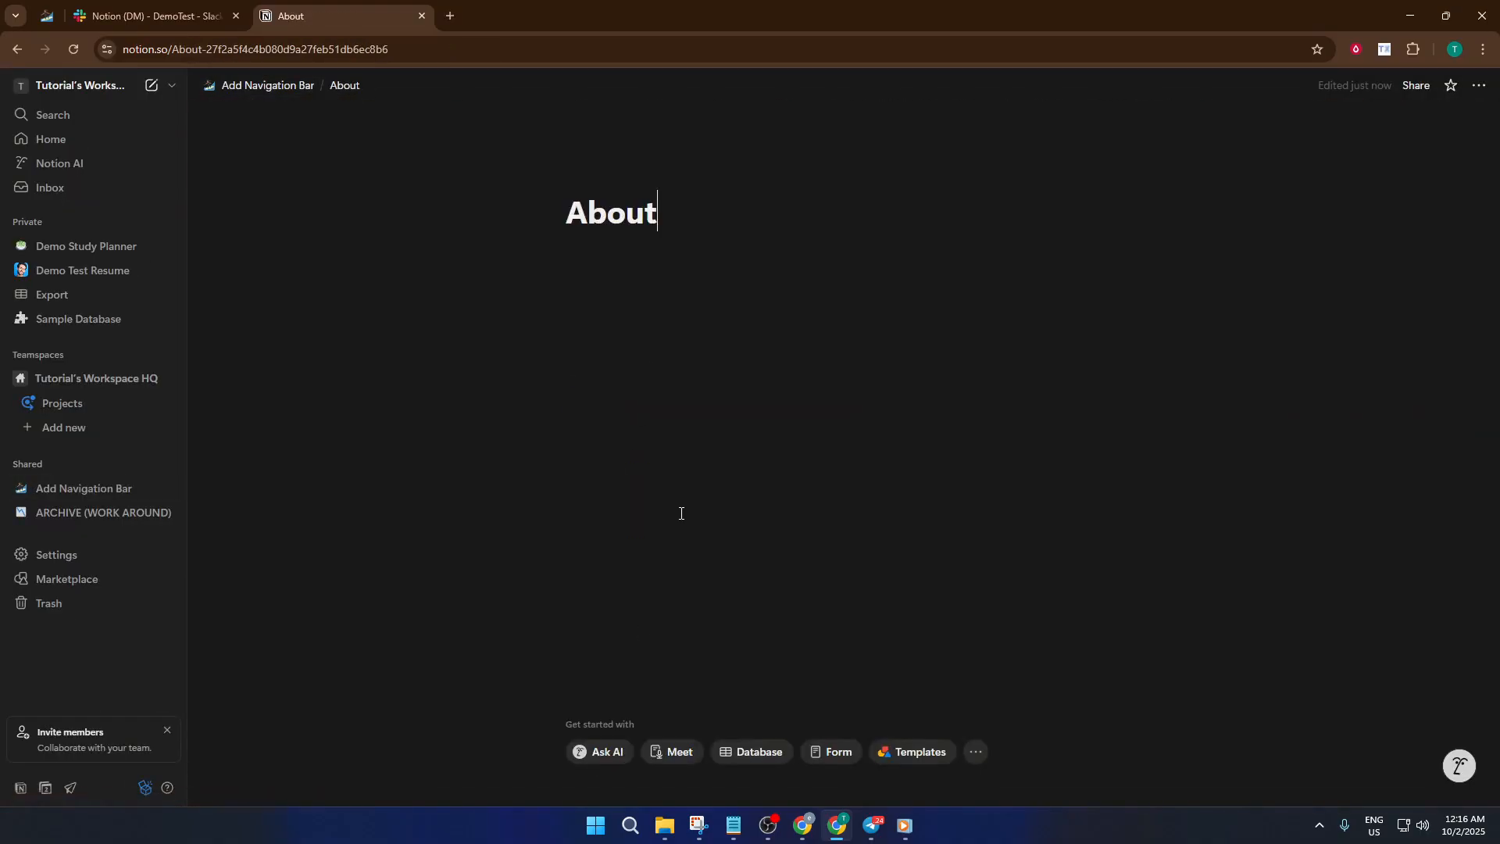
click(283, 96)
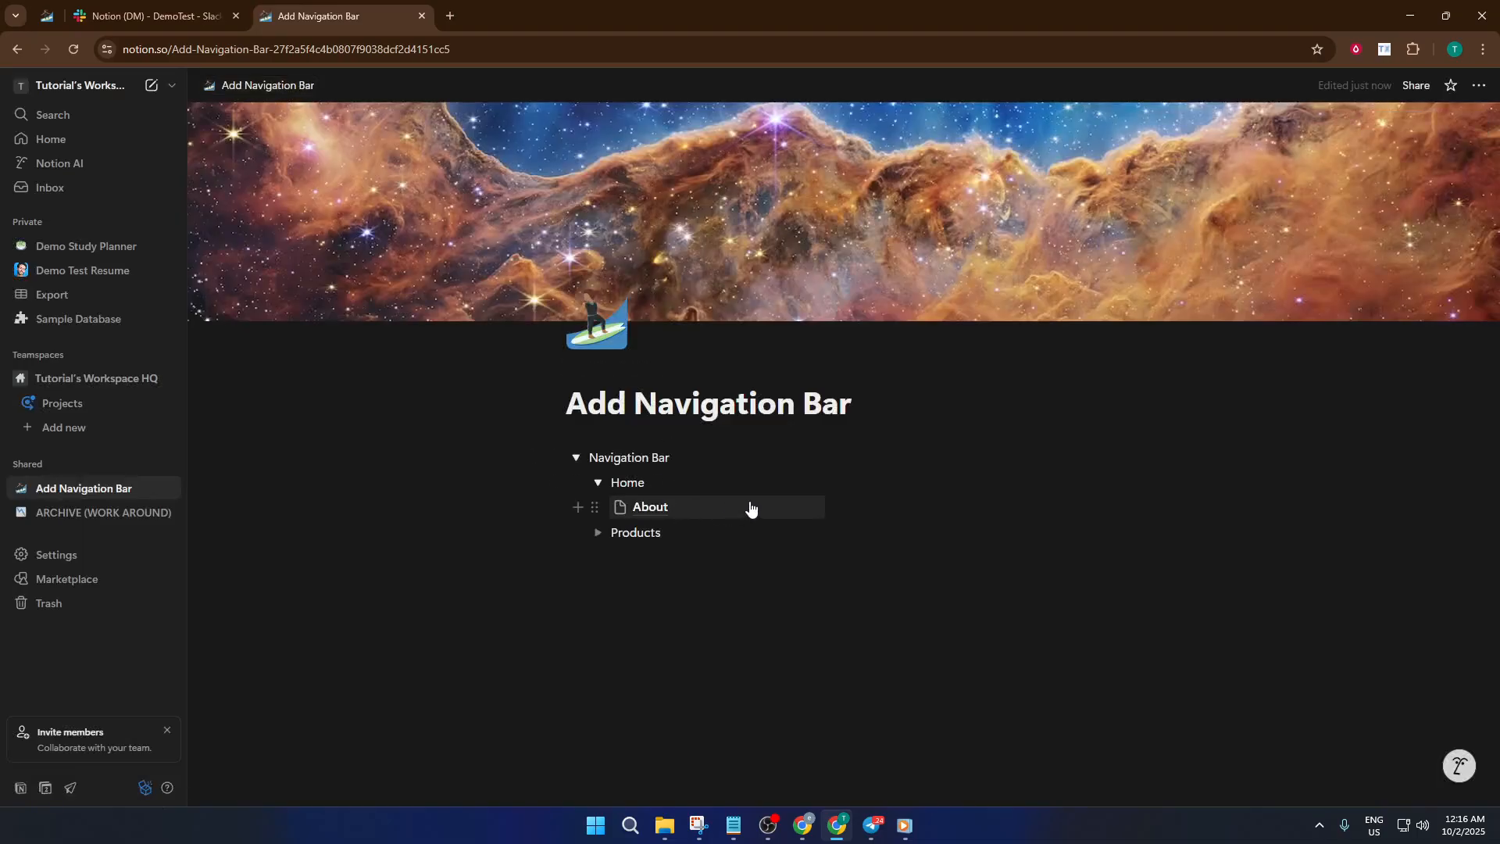
click(650, 482)
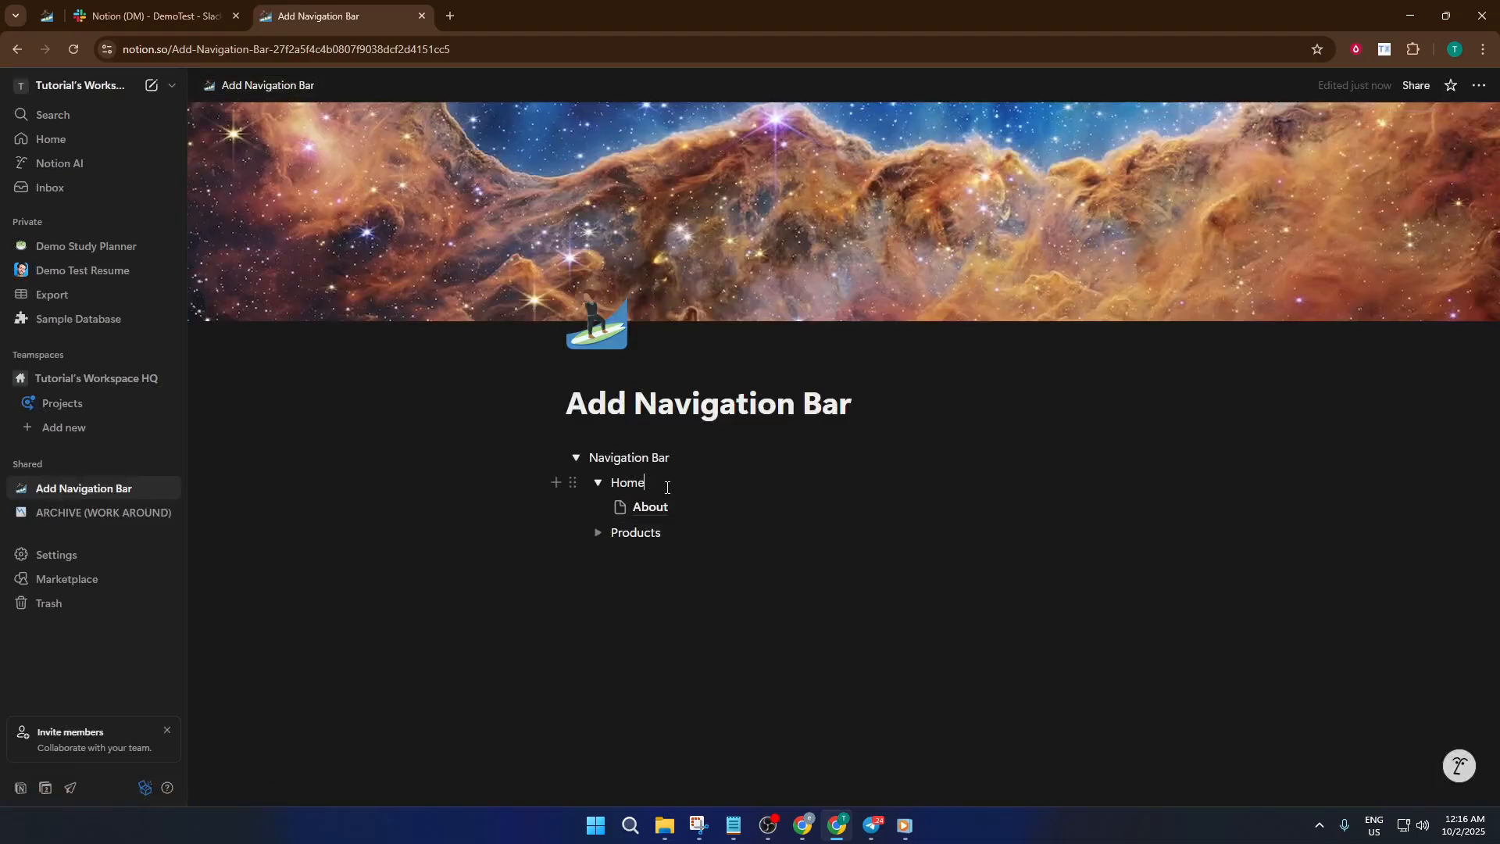
mouse_move(678, 508)
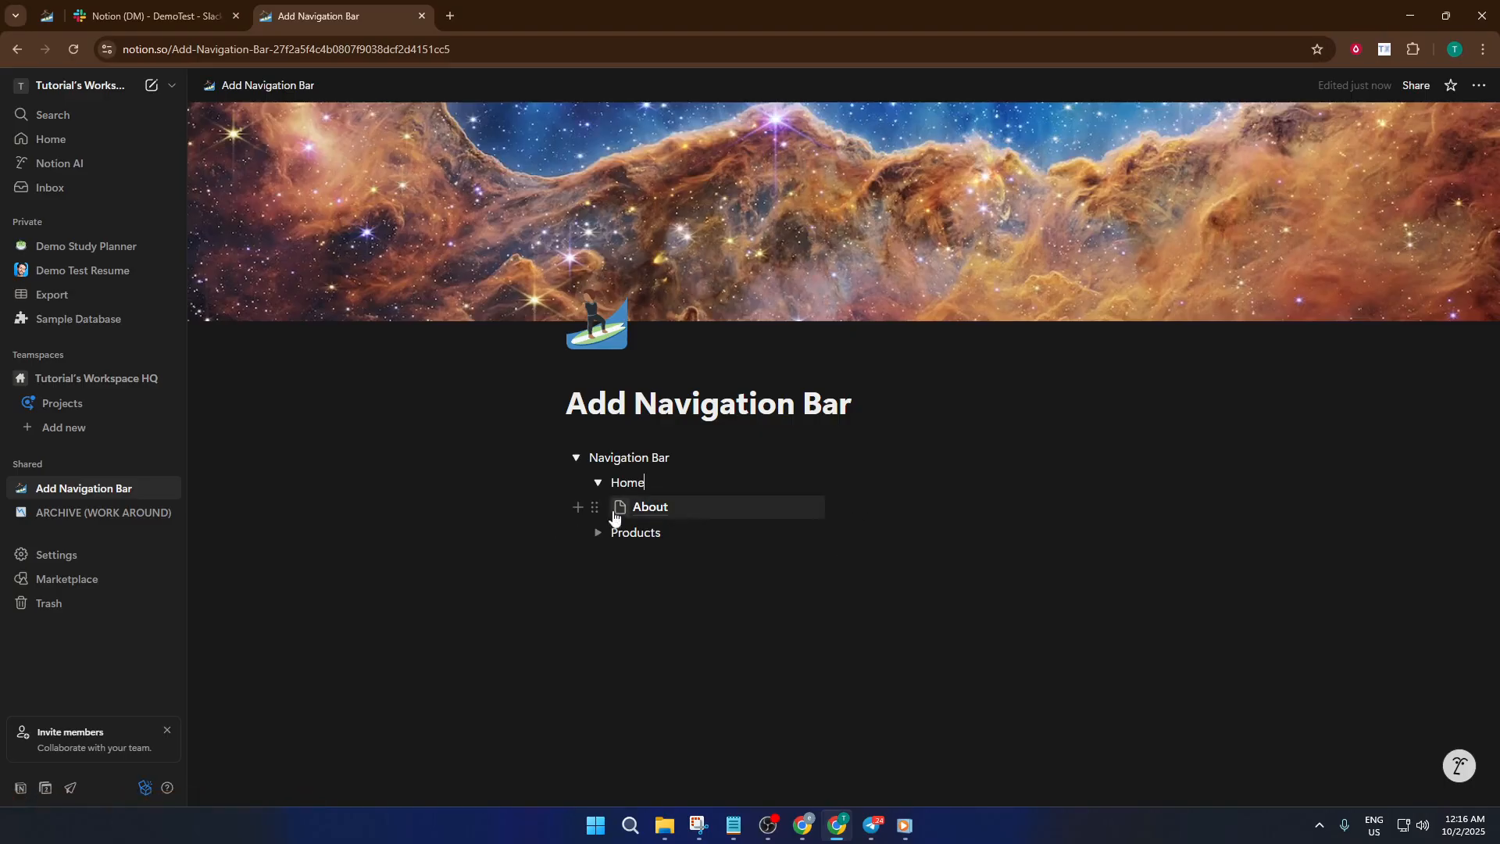
click(597, 485)
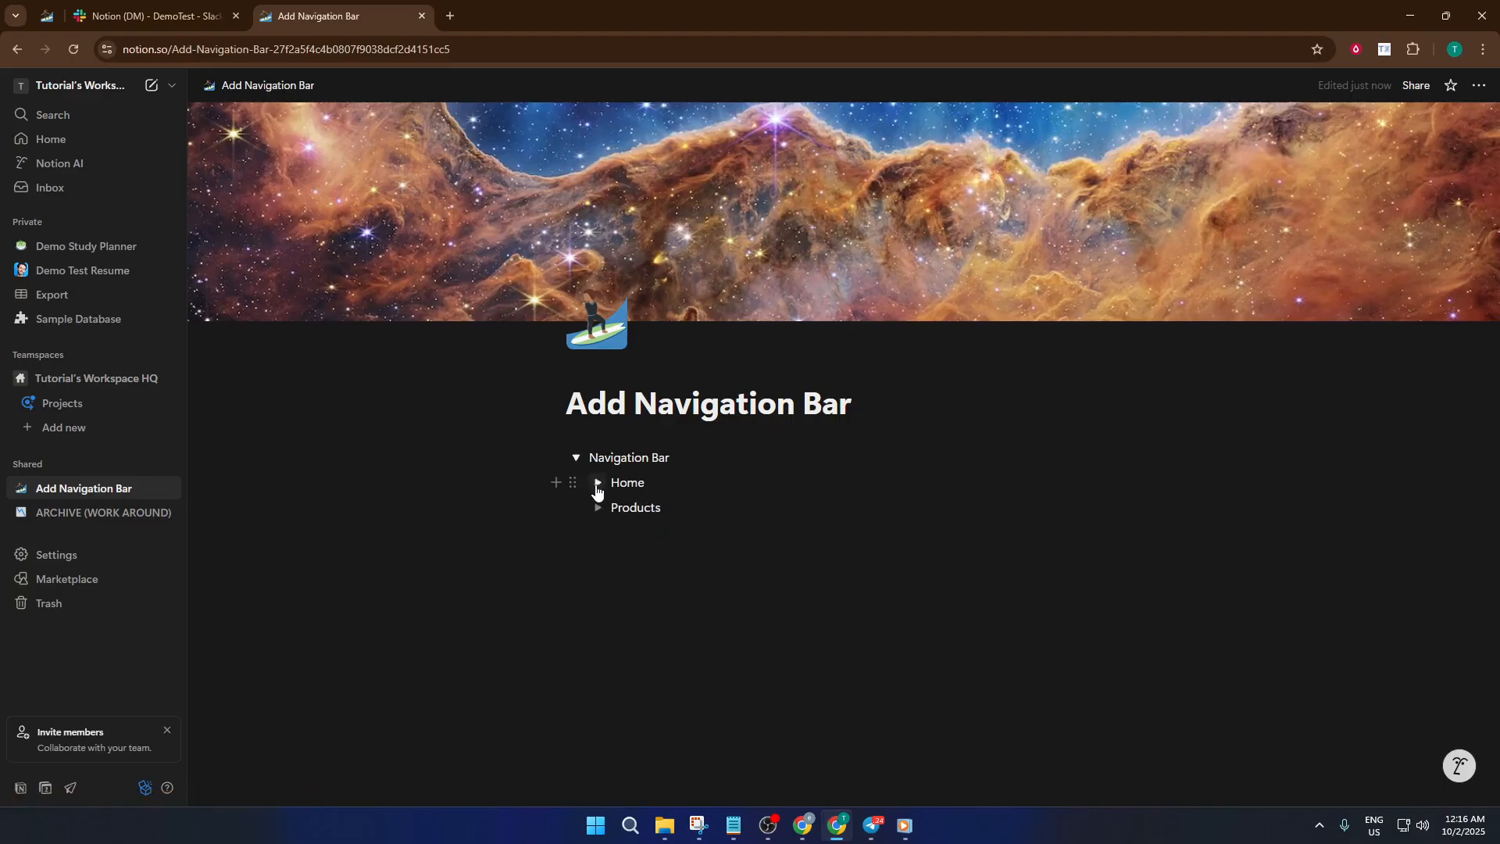
click(597, 484)
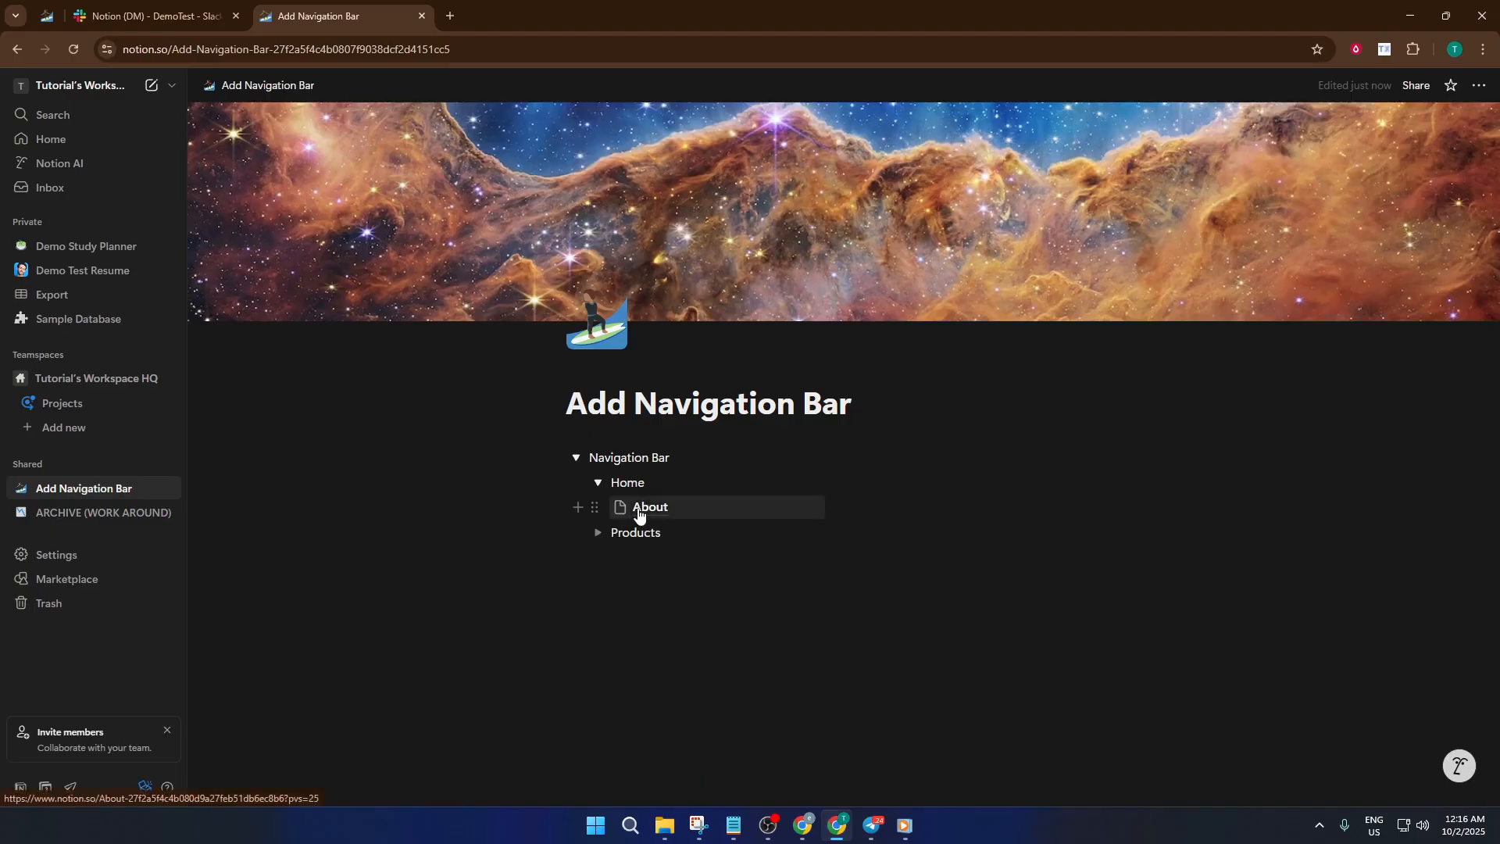
click(690, 521)
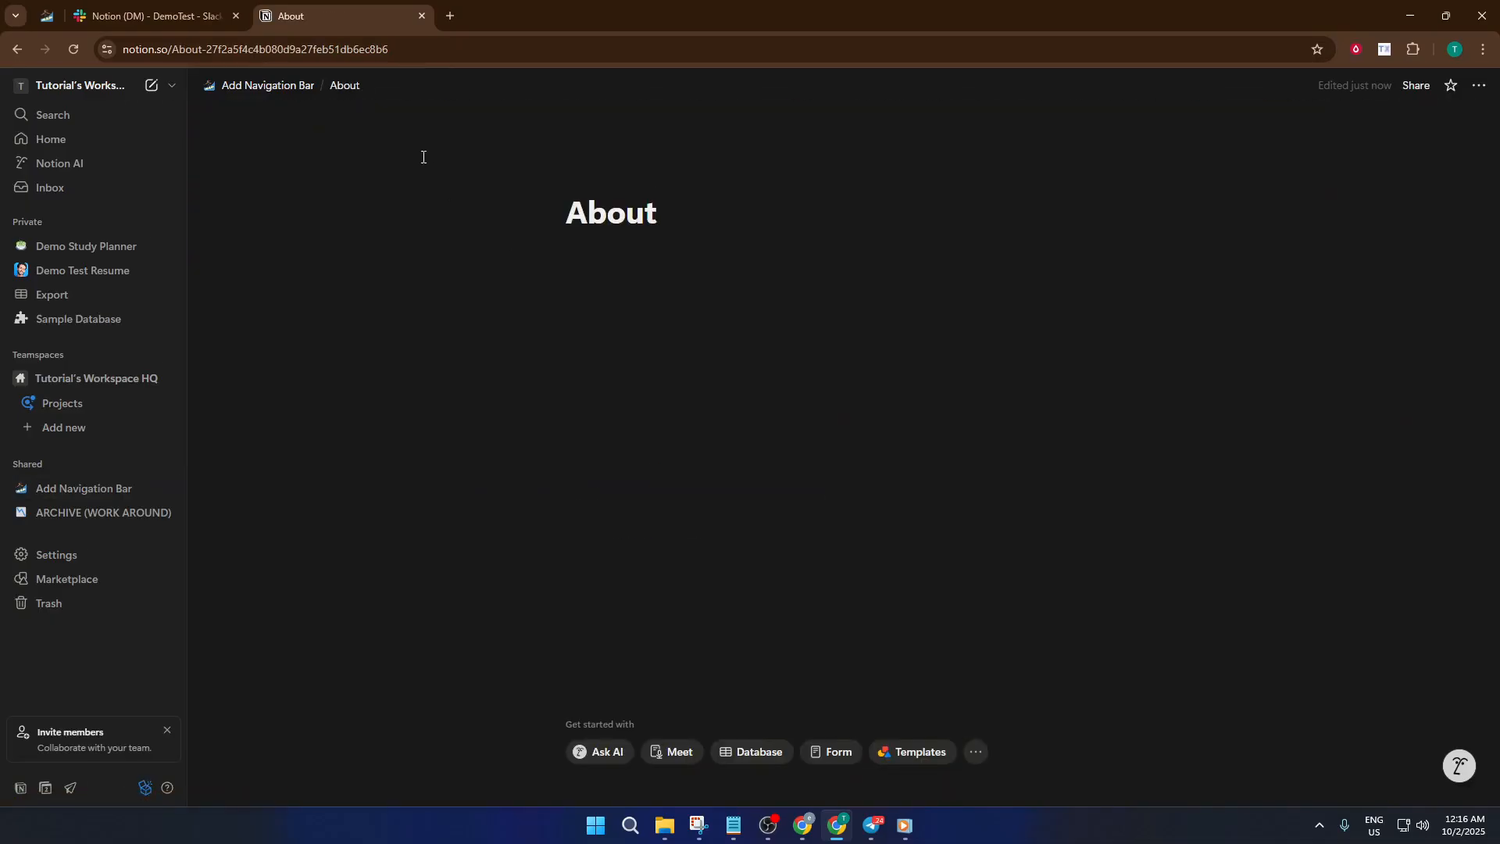
click(291, 88)
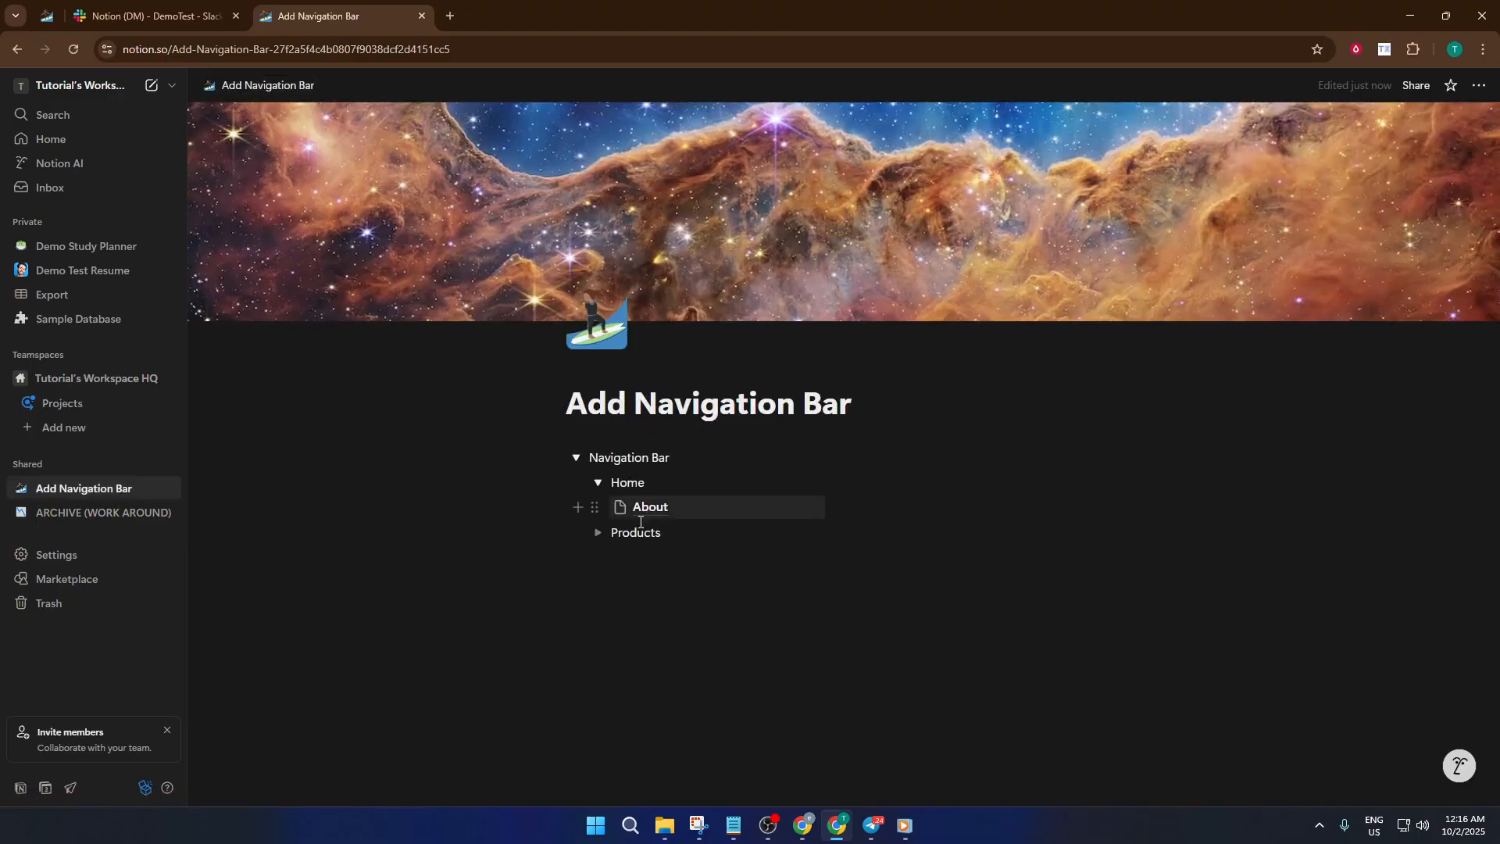
Step: Create a subpage titled "Page 1" inside the Products toggle and return to the Add Navigation Bar page
click(599, 532)
click(633, 557)
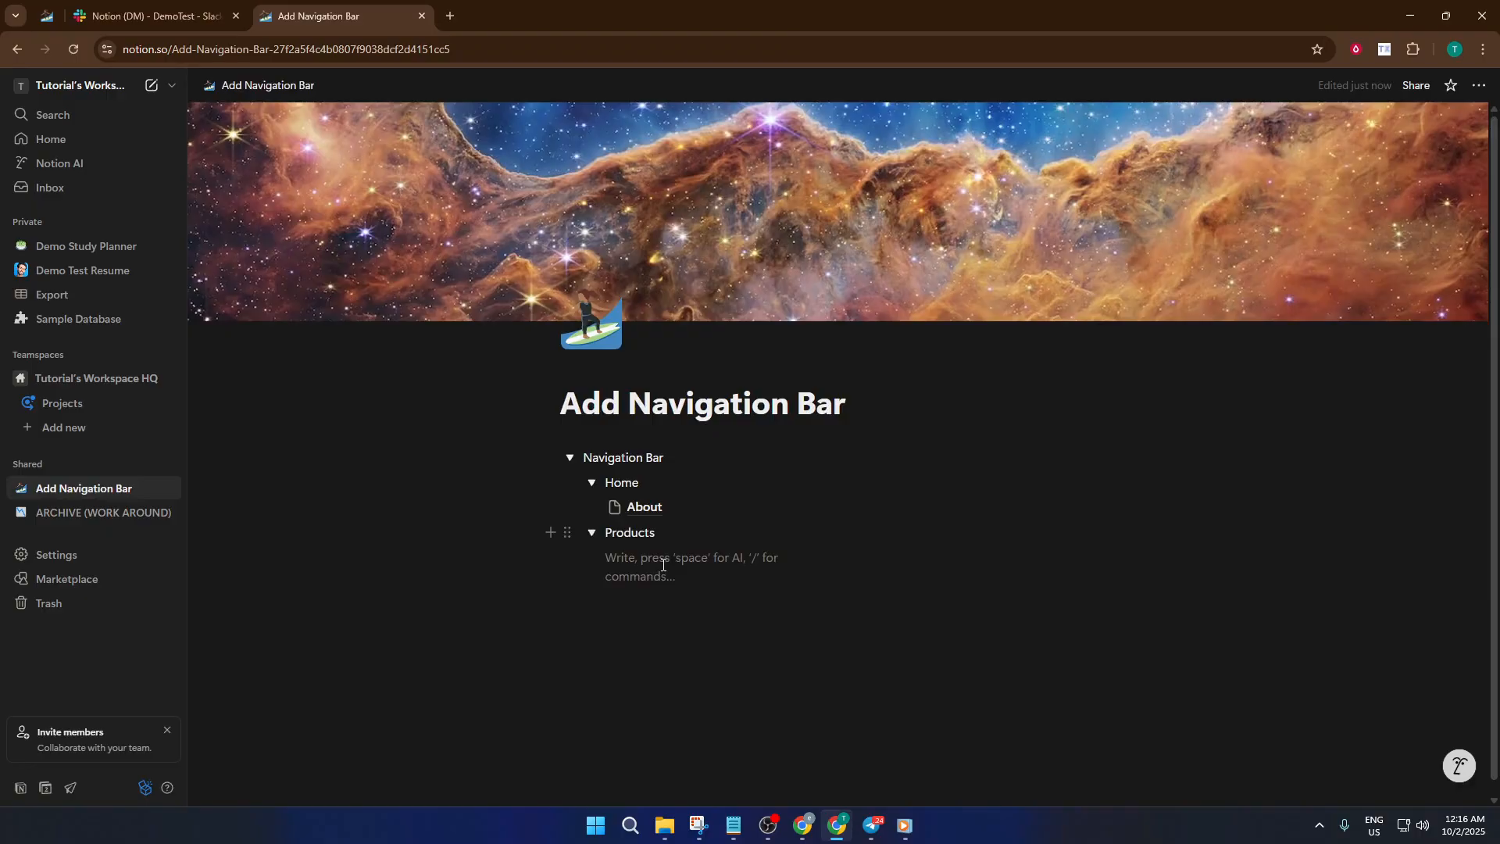
text(/page)
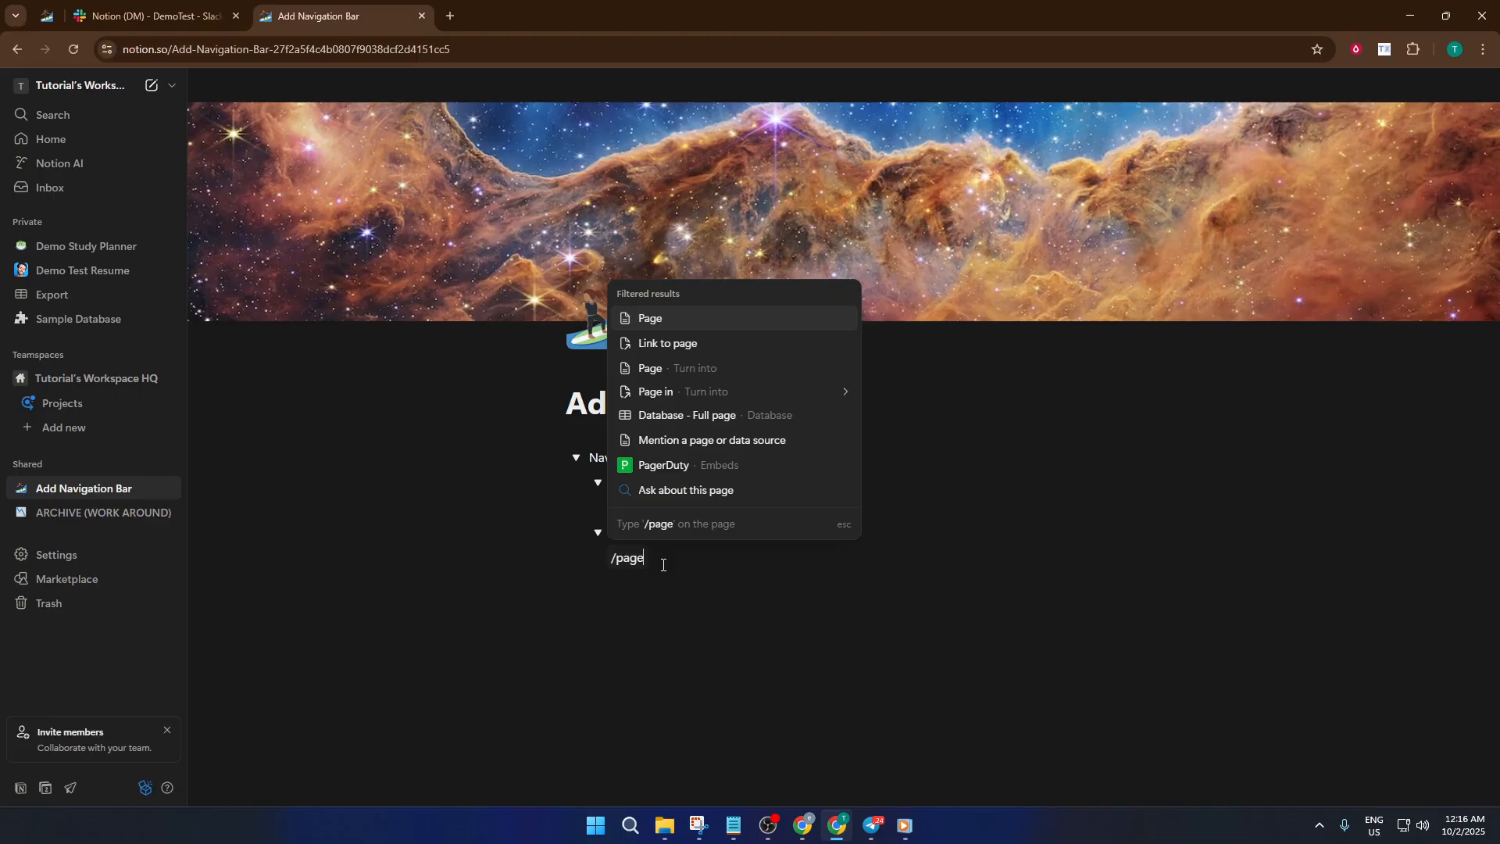
key(Return)
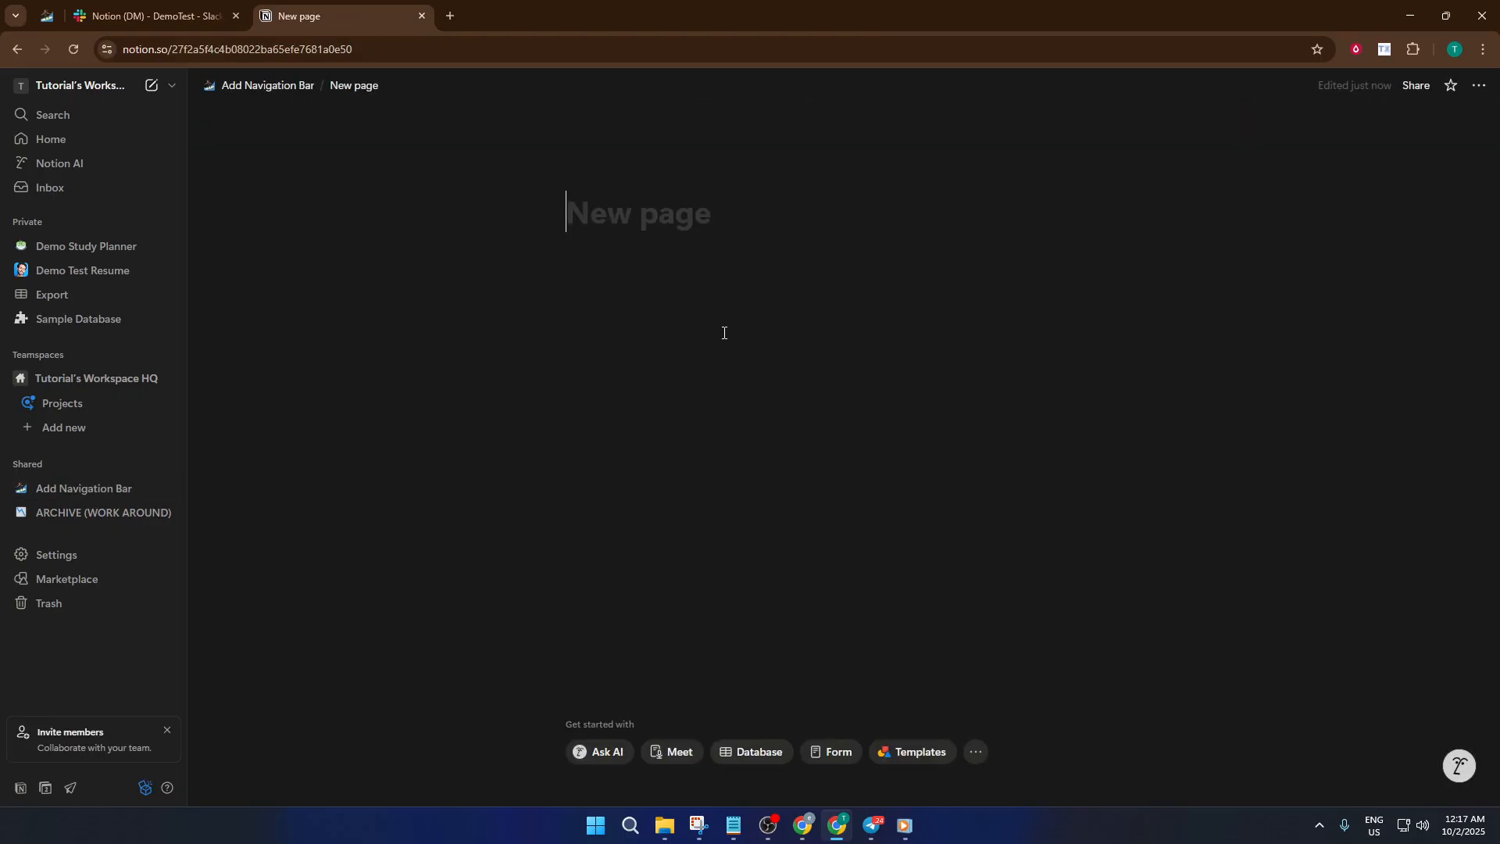
text(Pag)
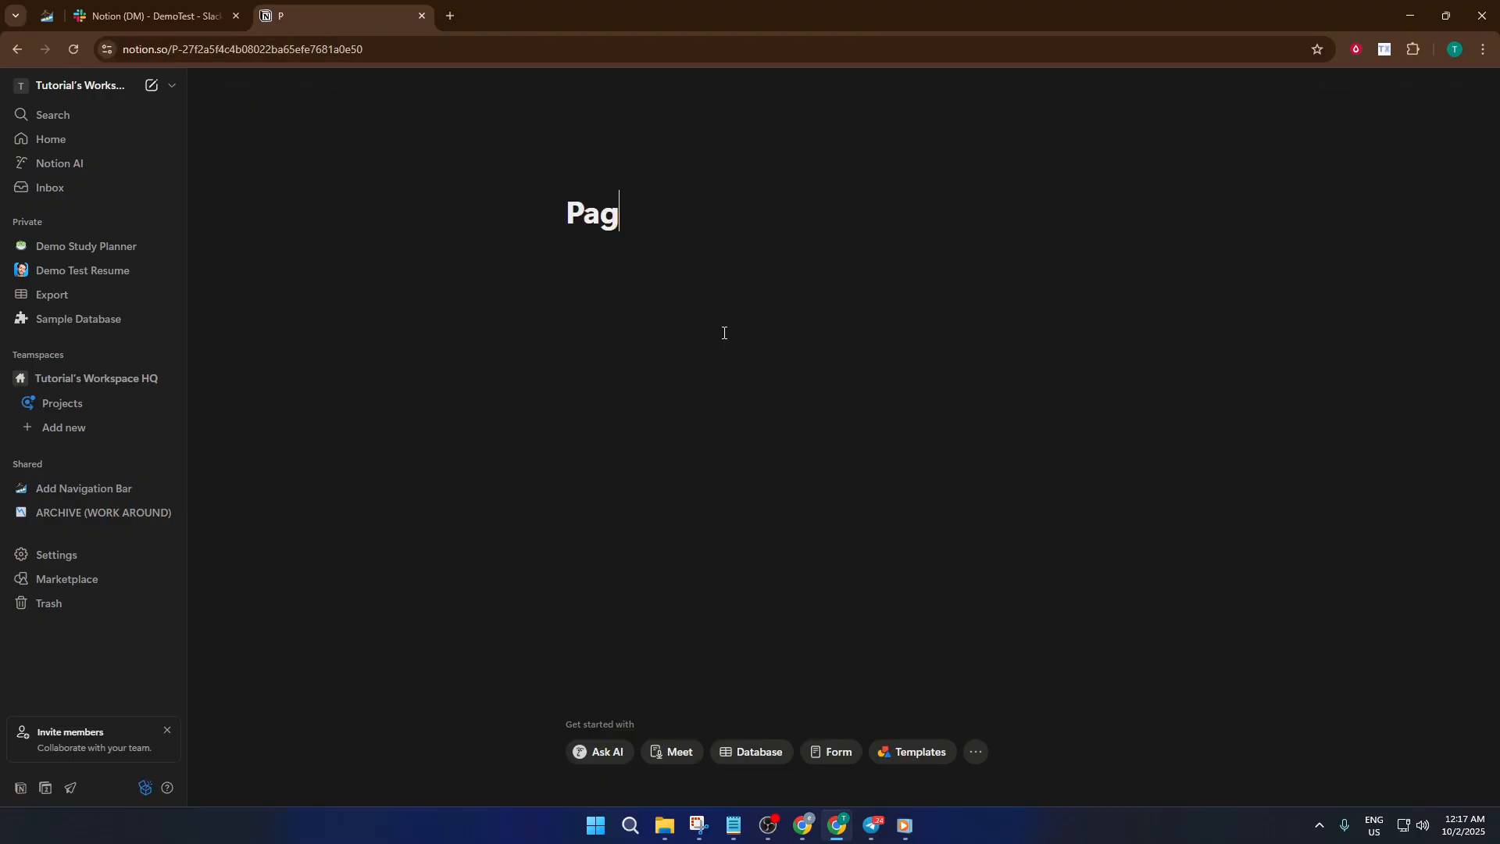
text(e)
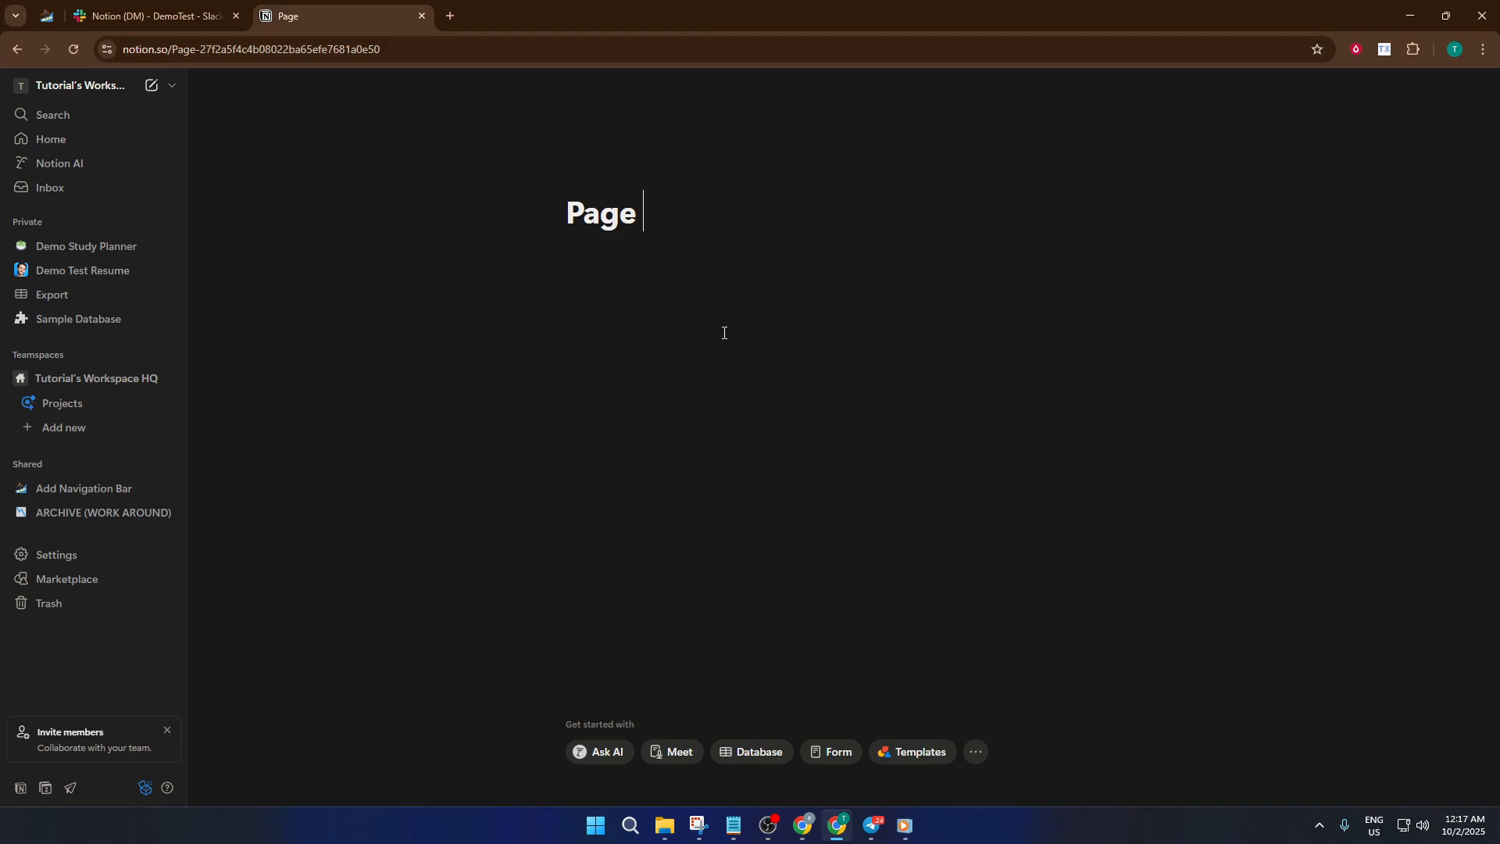
text( 1)
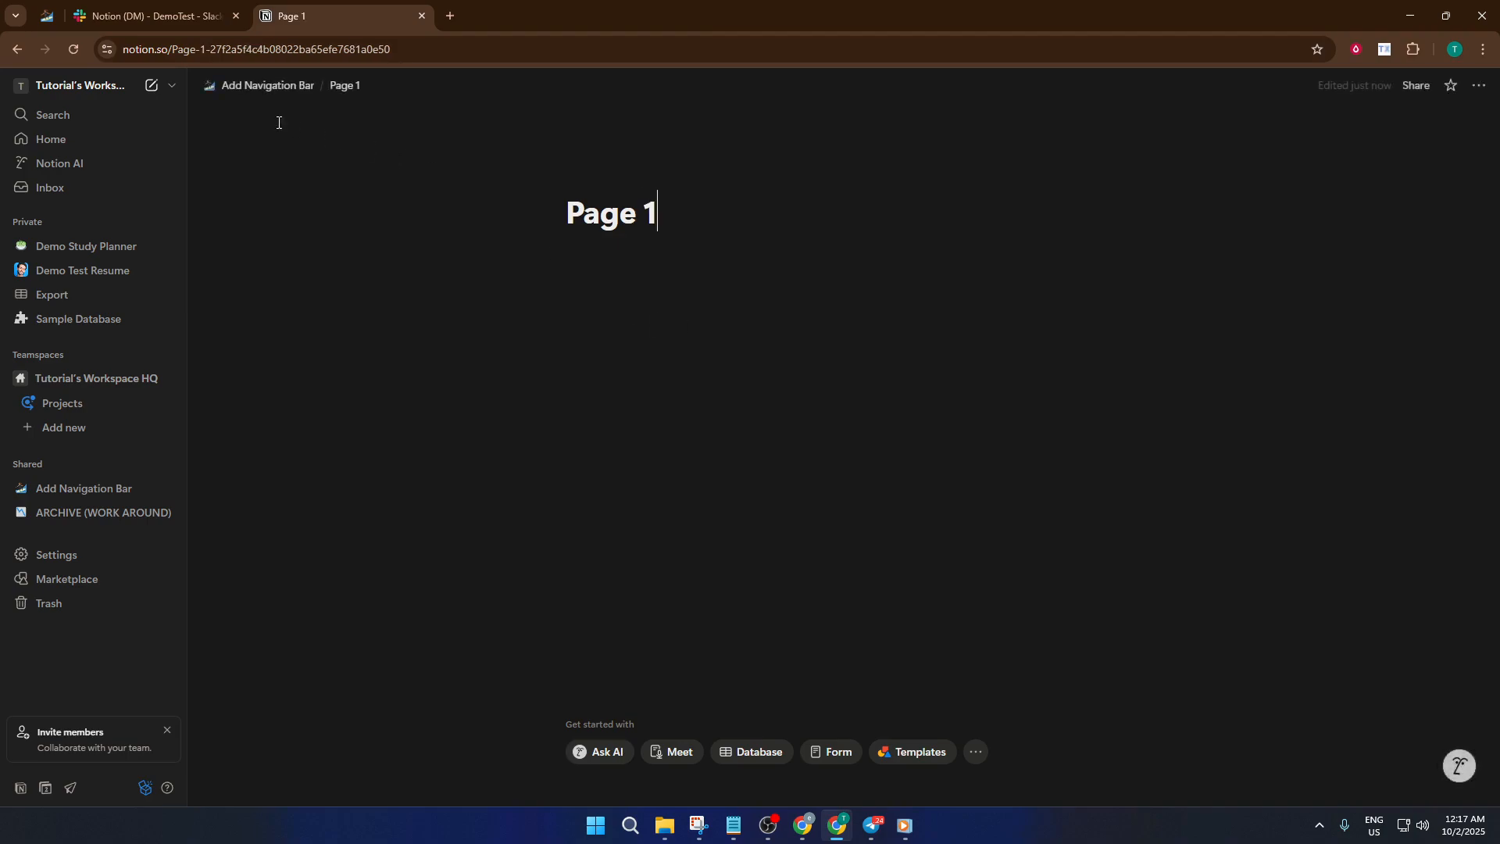
click(268, 85)
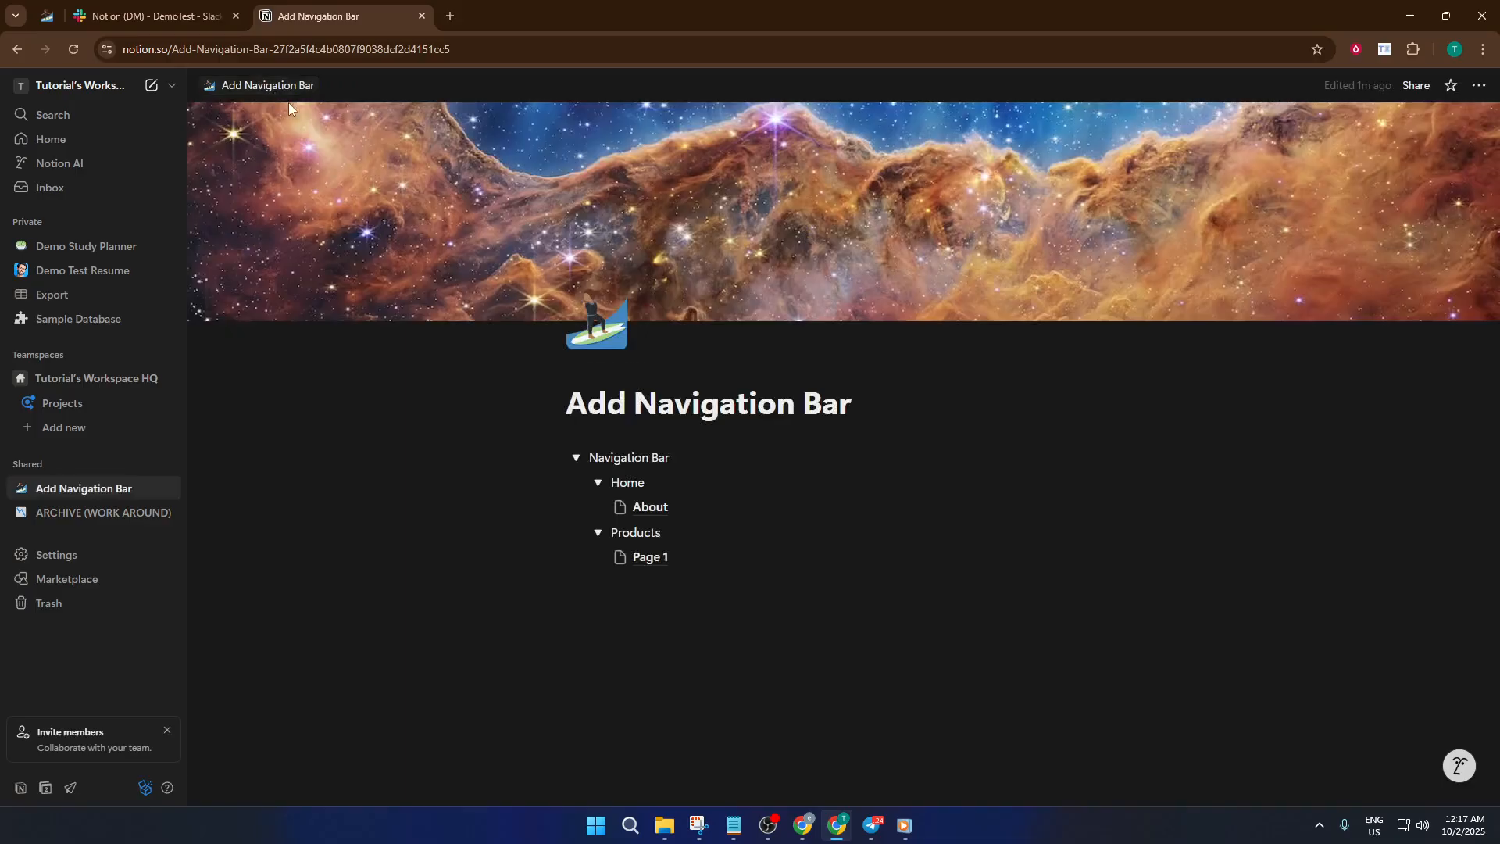
Step: Start a new empty block below the Navigation Bar toggle's column layout
click(699, 580)
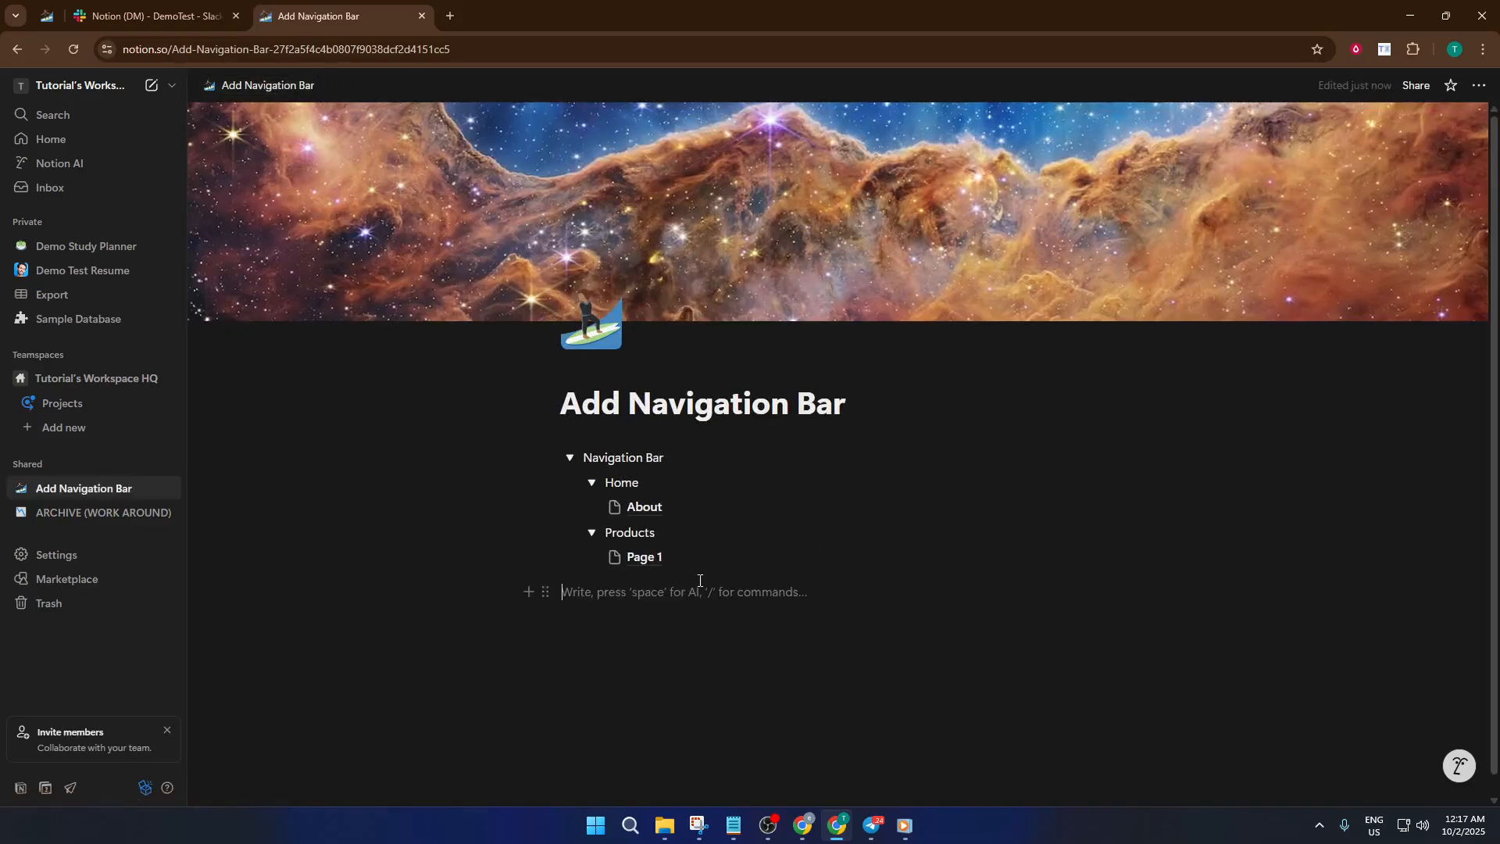